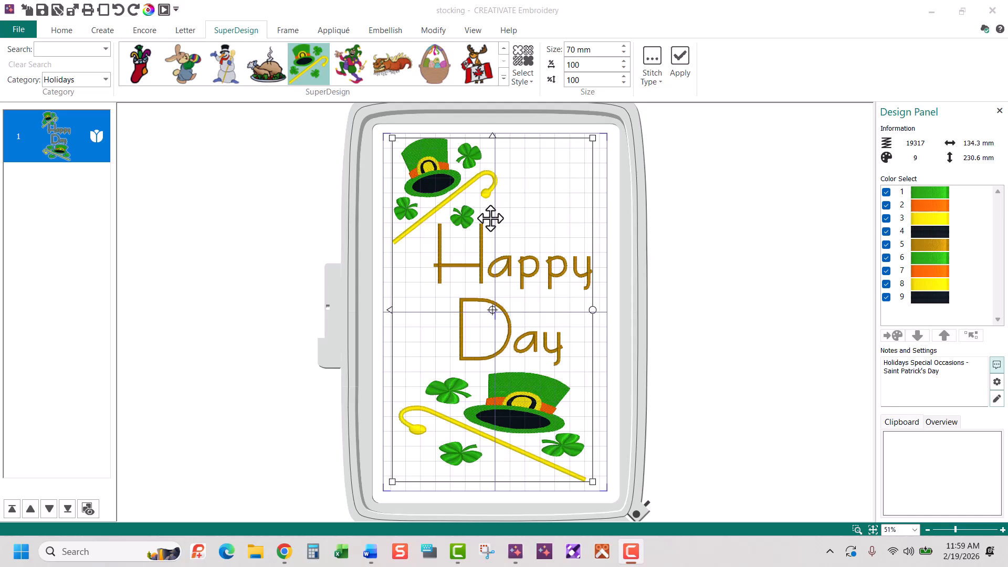
Step: Replace the existing design with the 70 mm green hat and cane SuperDesign in the hoop's upper-left area, and display its settings
{"action": "key", "text": "Delete"}
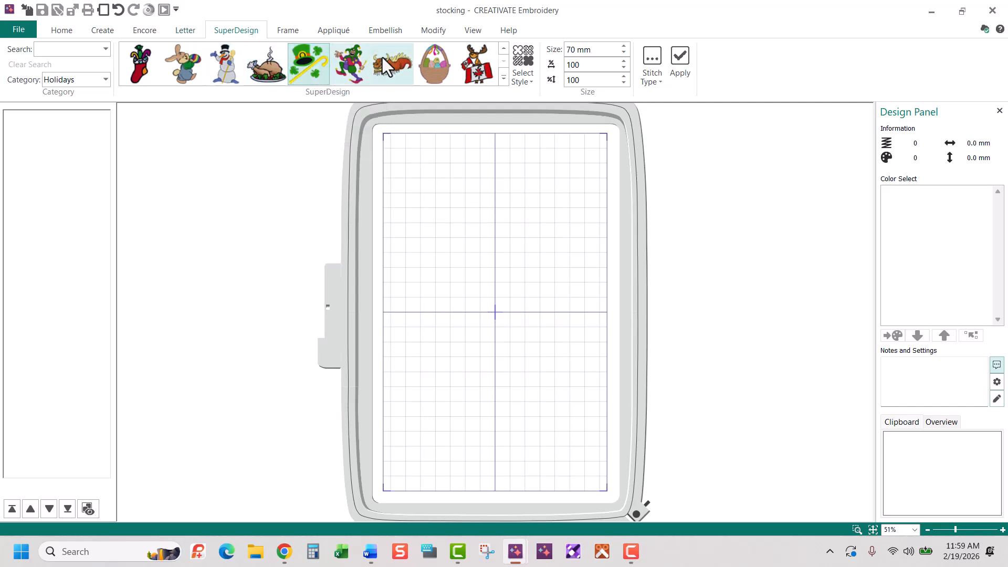
{"action": "left_click", "coordinate": [677, 57]}
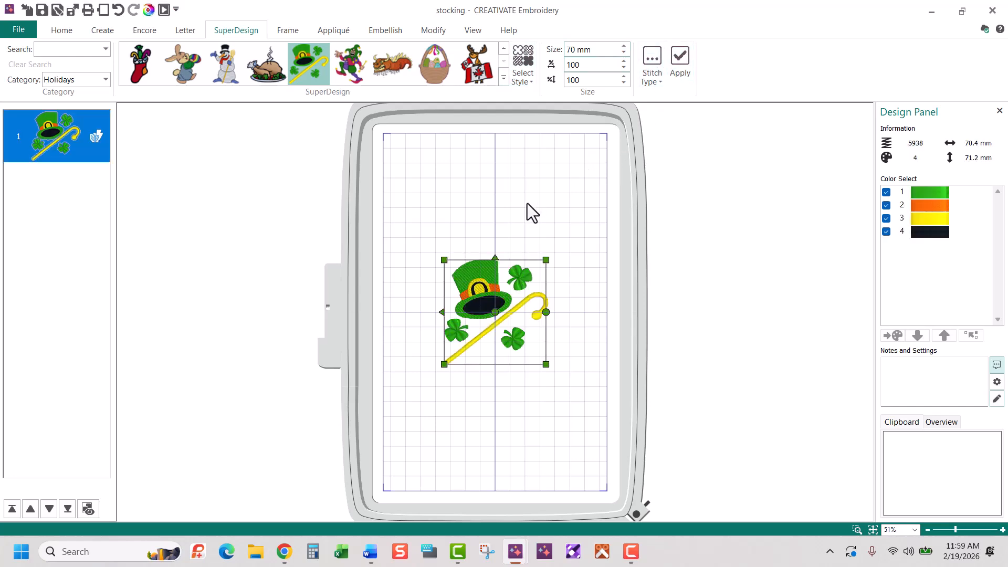
{"action": "left_click_drag", "start_coordinate": [494, 299], "coordinate": [450, 184]}
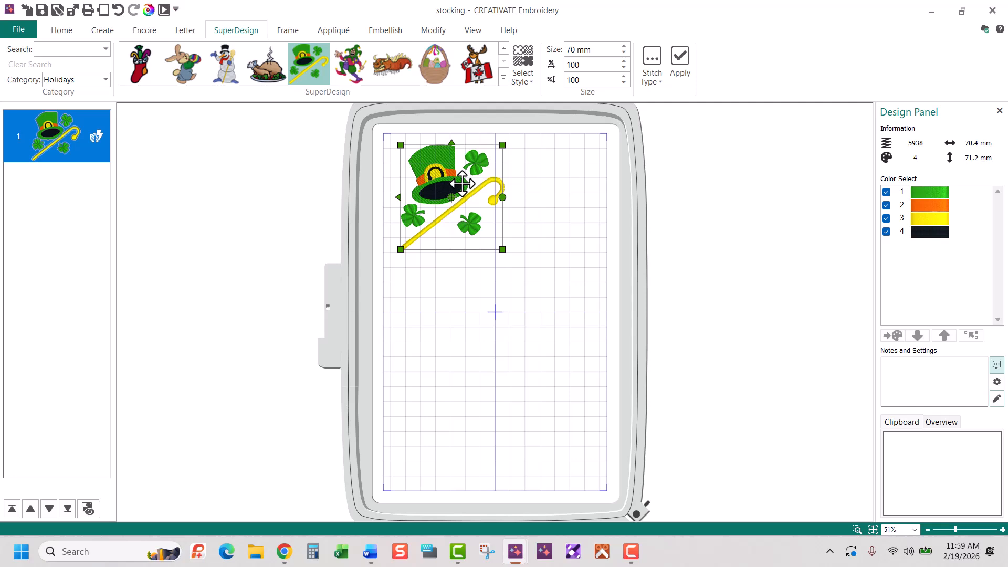
{"action": "left_click", "coordinate": [997, 383]}
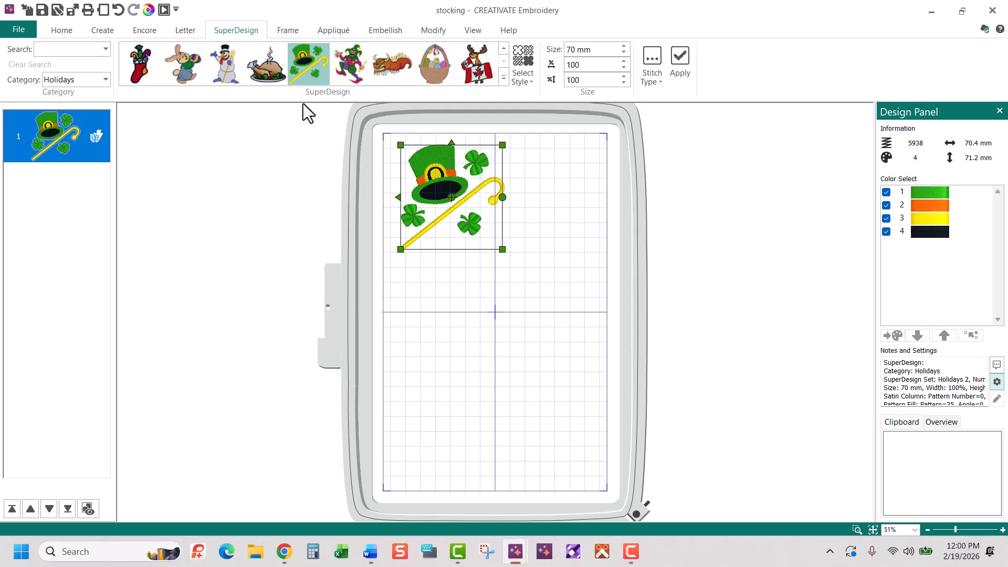
Step: Add the two-line lettering "Happy Day" in the 40 mm Bernie font and place it below the hat design, right of the hoop's center
{"action": "left_click", "coordinate": [181, 32]}
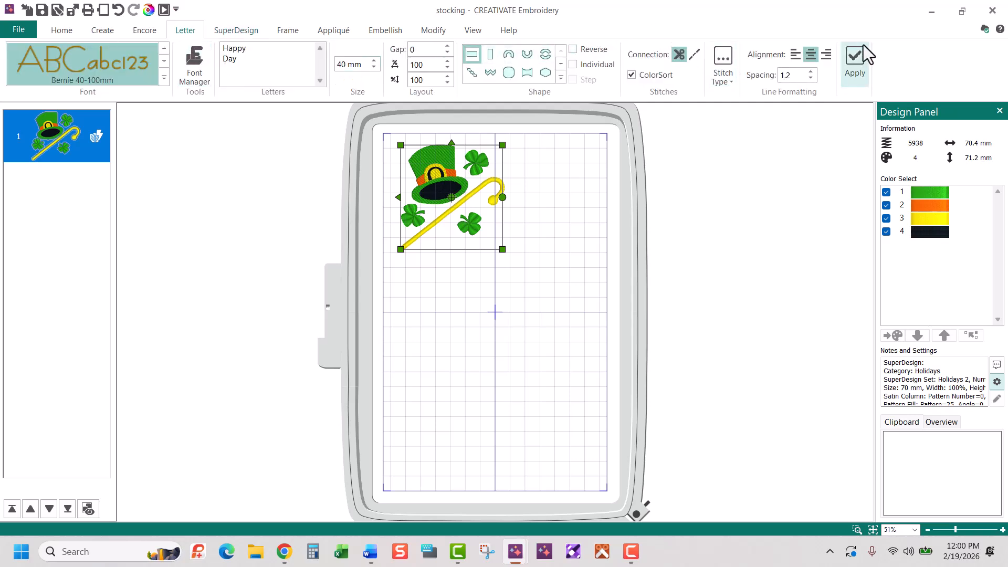
{"action": "left_click", "coordinate": [856, 58]}
{"action": "left_click_drag", "start_coordinate": [450, 252], "coordinate": [510, 264]}
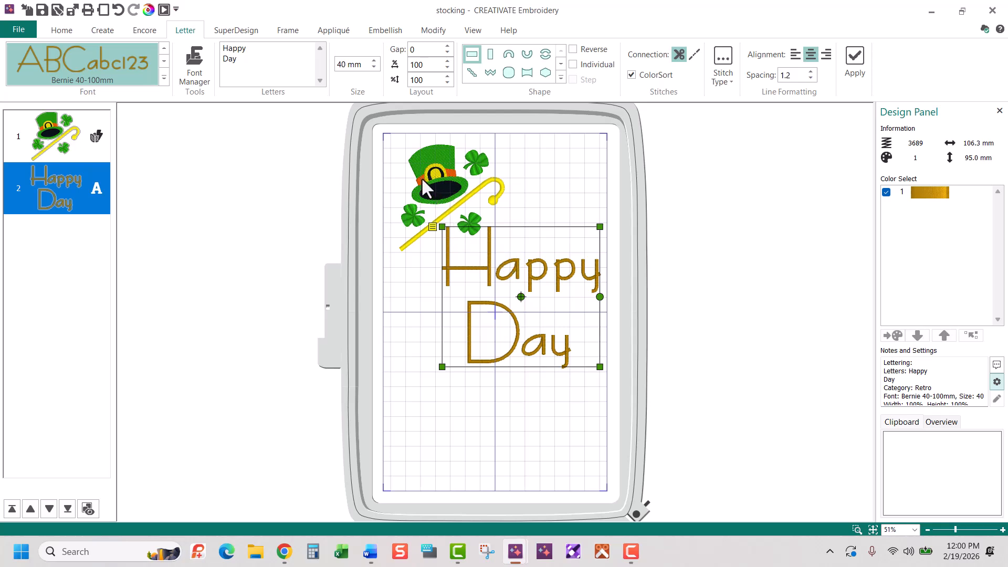
Step: Add a second hat and cane SuperDesign below the lettering and stretch it to about 113 by 77 mm
{"action": "left_click", "coordinate": [225, 31]}
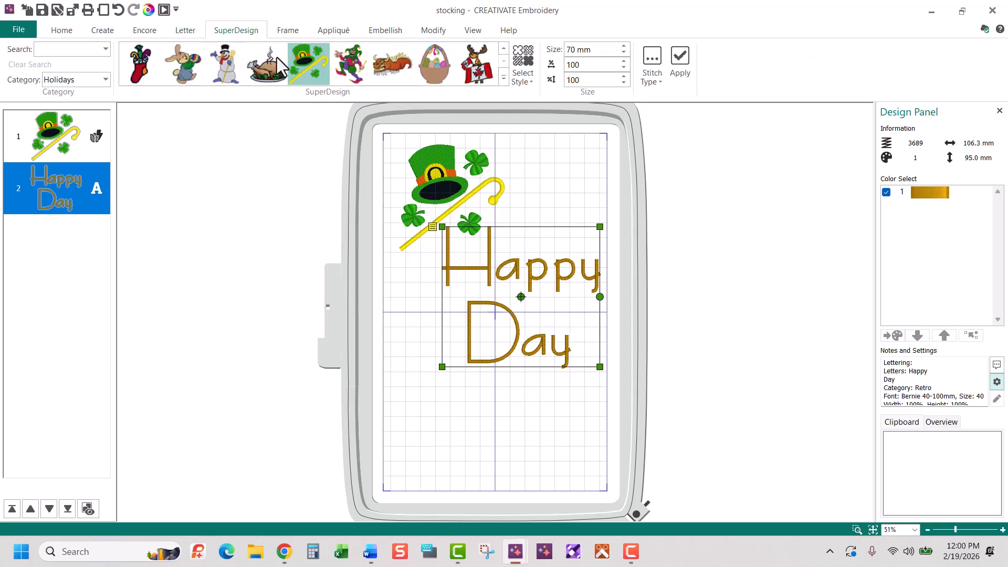
{"action": "left_click", "coordinate": [680, 64]}
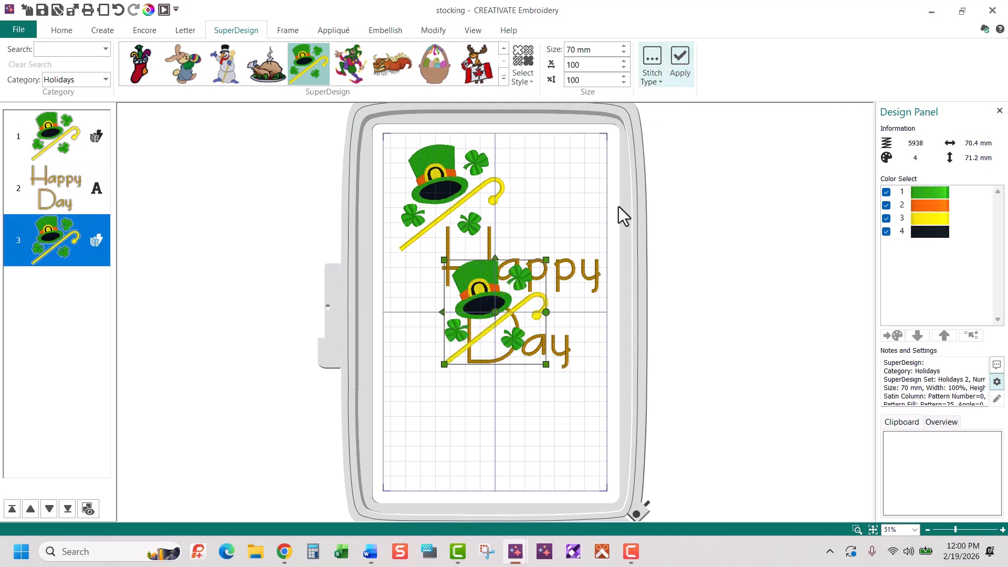
{"action": "left_click_drag", "start_coordinate": [514, 294], "coordinate": [533, 411]}
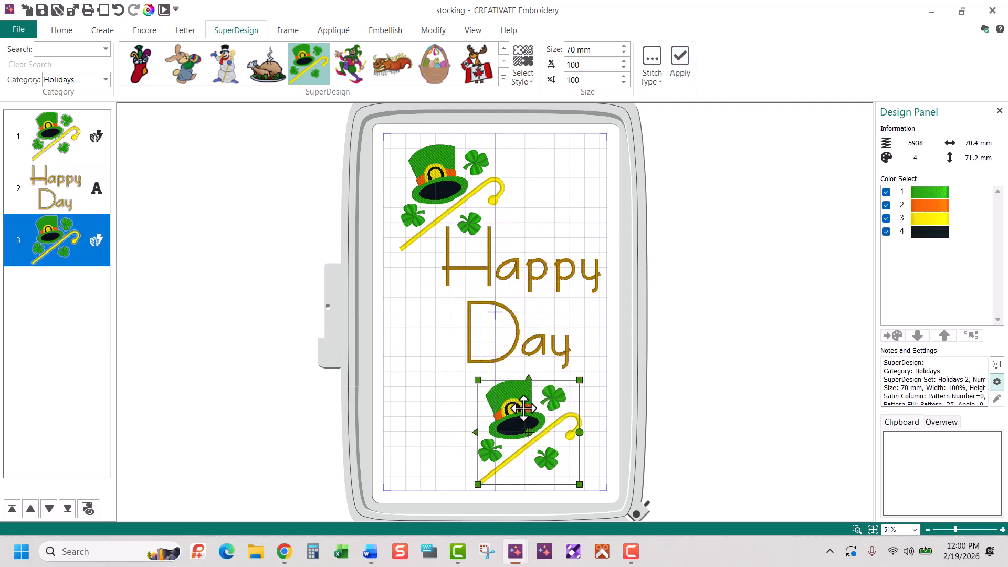
{"action": "left_click", "coordinate": [439, 189]}
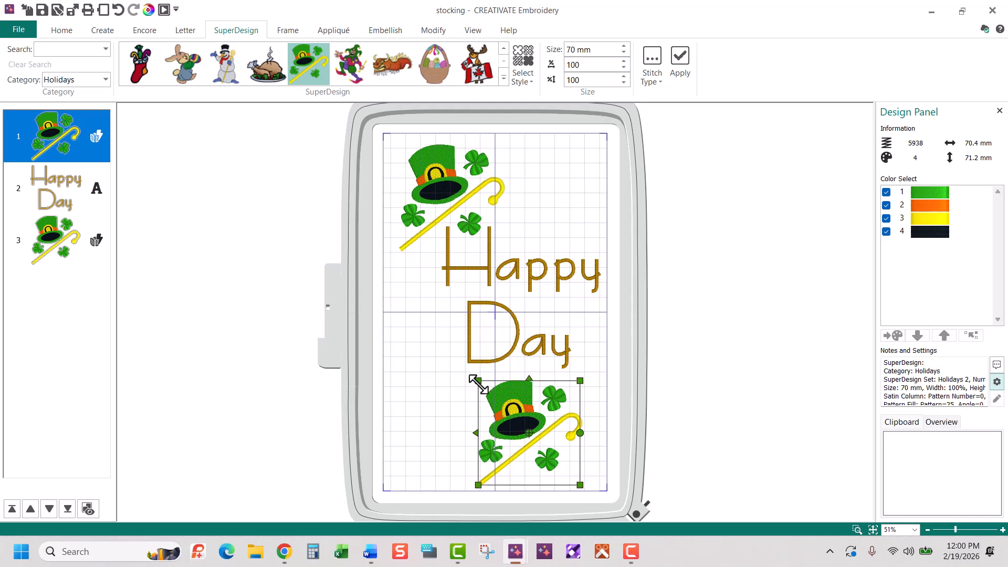
{"action": "left_click_drag", "start_coordinate": [478, 380], "coordinate": [414, 373]}
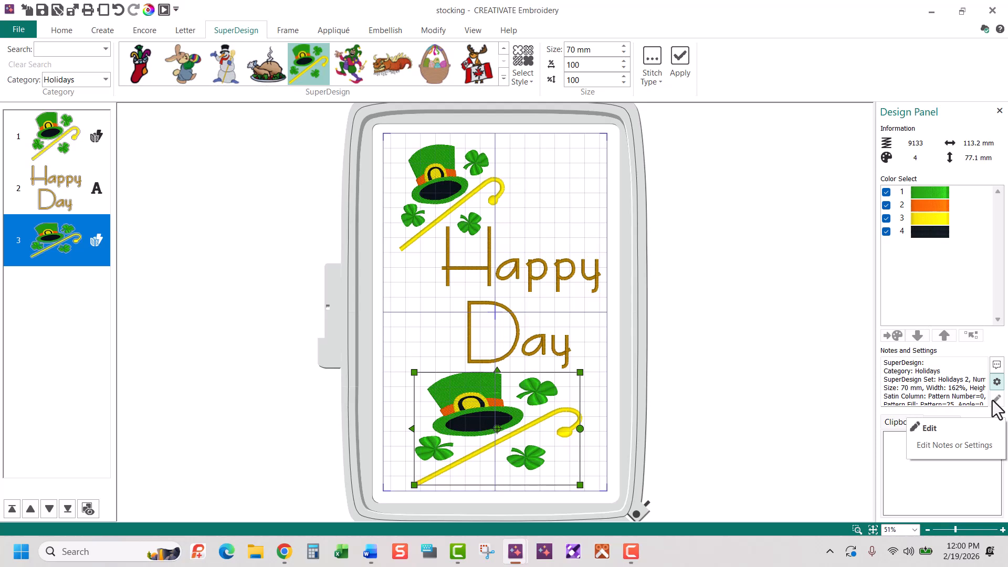
Step: Fix the upper hat design as stitches and add "Banner" as the first line of its settings text
{"action": "left_click", "coordinate": [455, 172]}
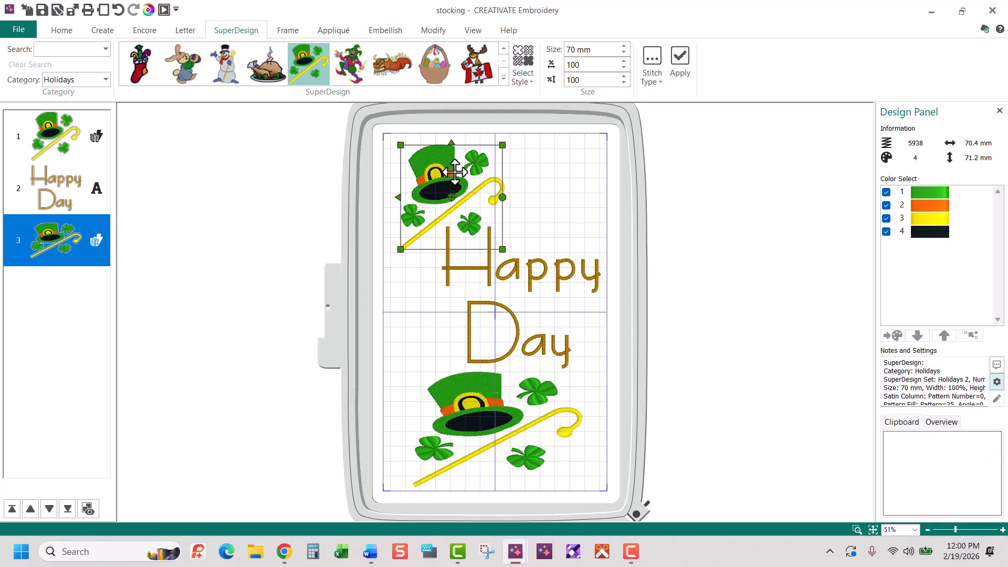
{"action": "right_click", "coordinate": [454, 172]}
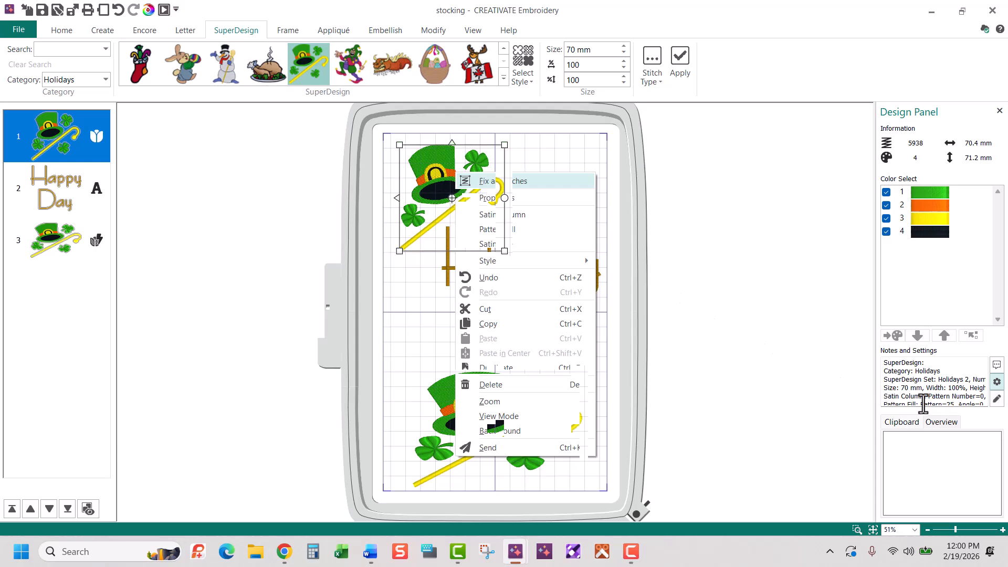
{"action": "left_click", "coordinate": [997, 399]}
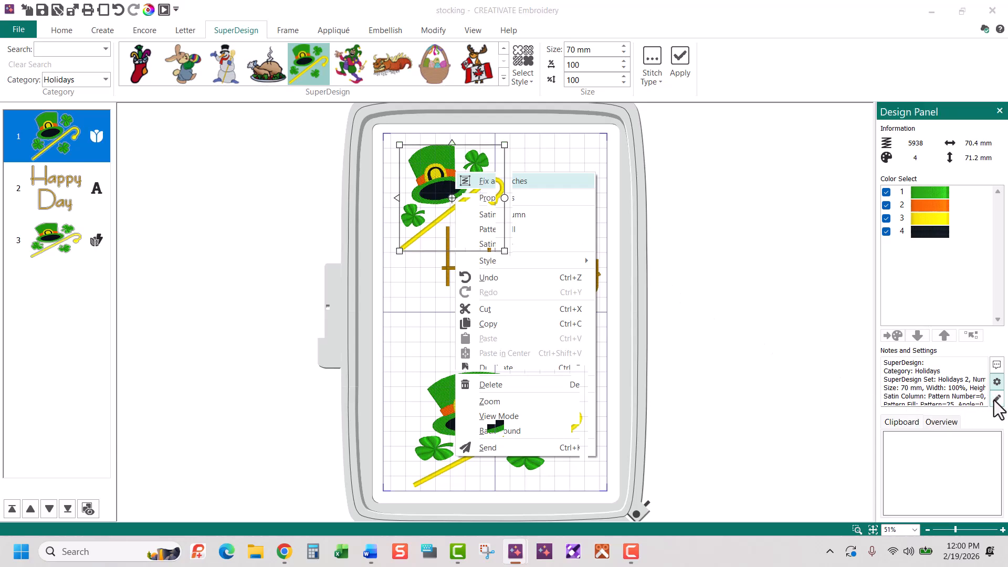
{"action": "left_click", "coordinate": [414, 165]}
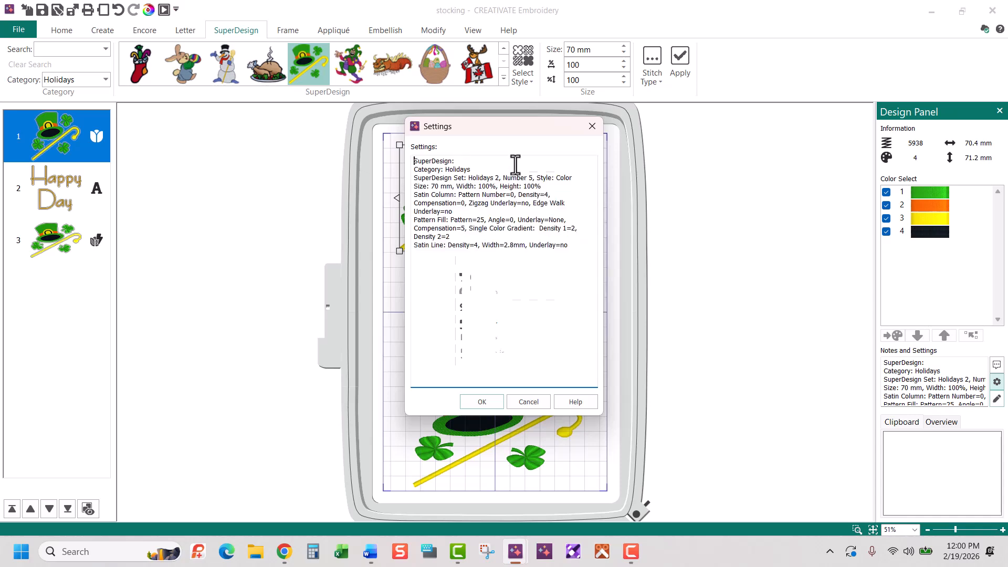
{"action": "key", "text": "Return"}
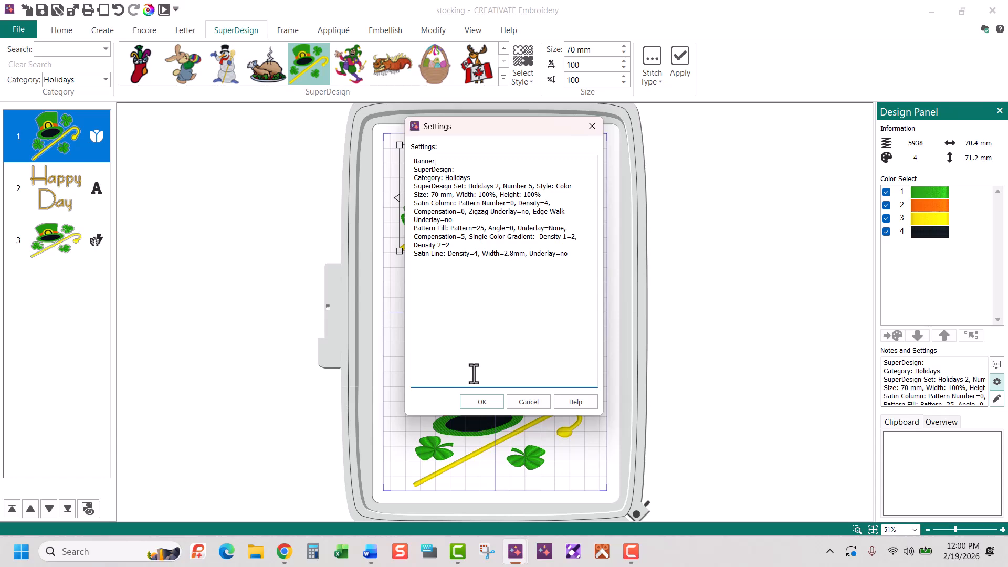
{"action": "left_click", "coordinate": [480, 401]}
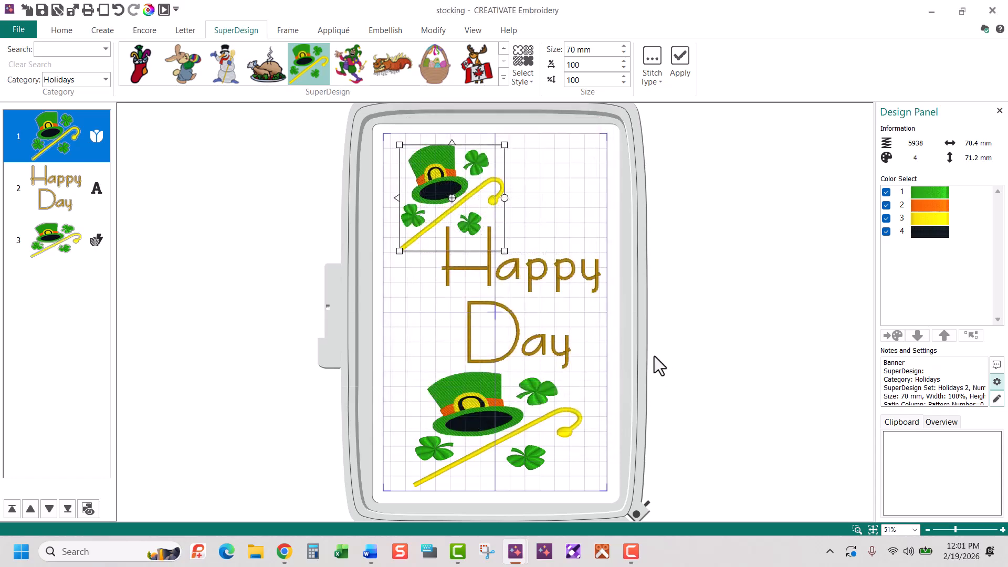
Step: Fix the "Happy Day" lettering as stitches and insert "Banner" as the first line of its settings text
{"action": "left_click", "coordinate": [537, 286]}
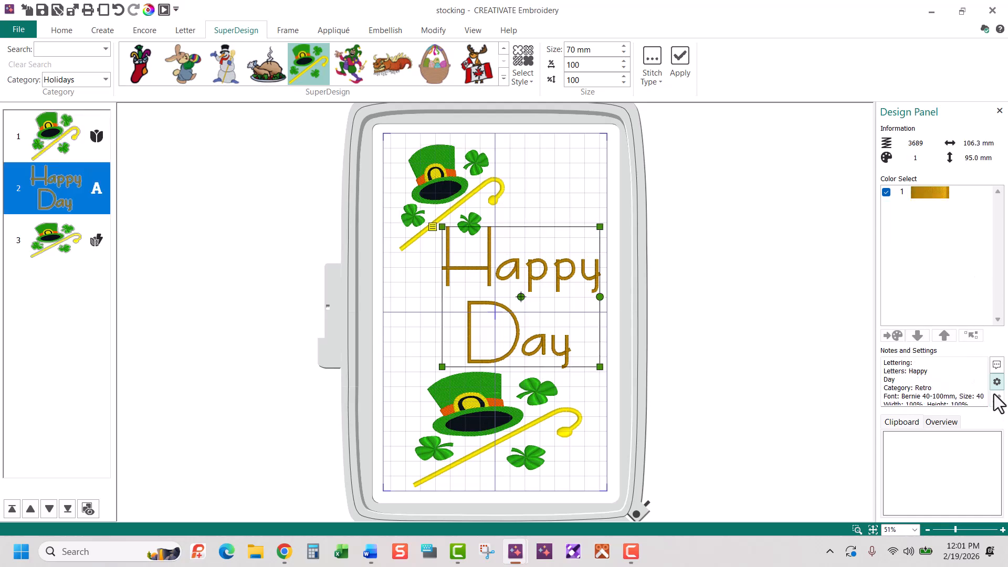
{"action": "right_click", "coordinate": [480, 277]}
{"action": "left_click", "coordinate": [518, 290]}
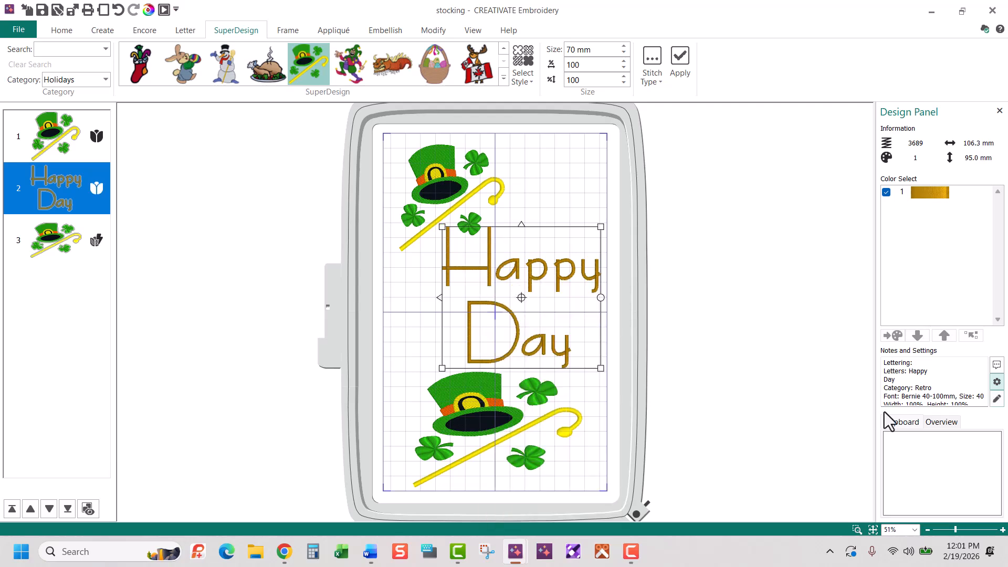
{"action": "left_click", "coordinate": [997, 398]}
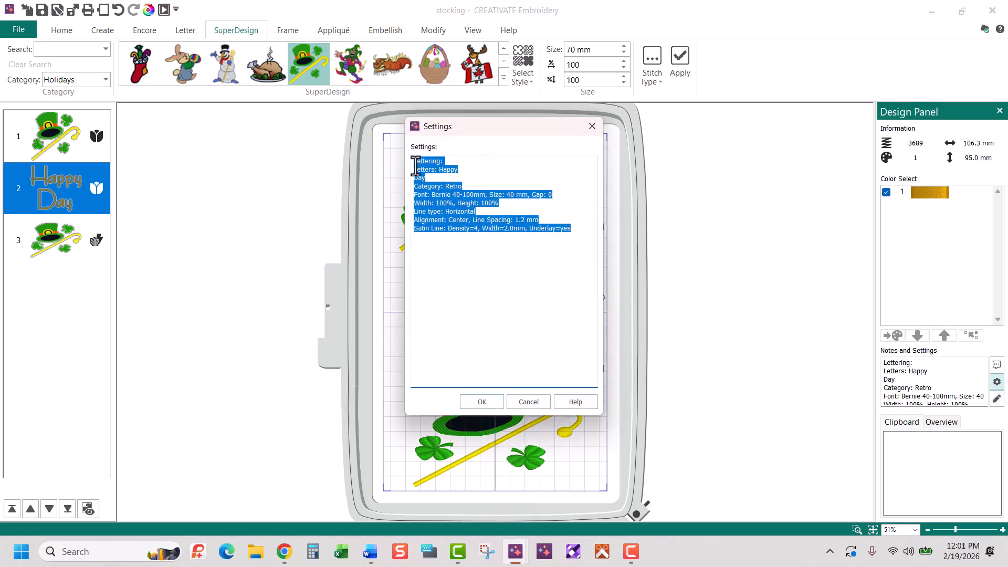
{"action": "left_click", "coordinate": [413, 163]}
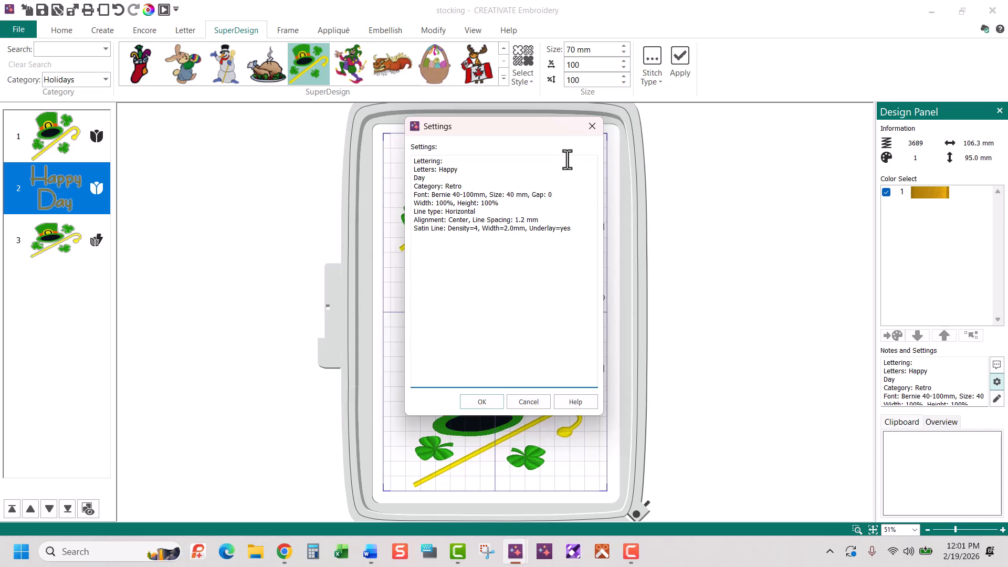
{"action": "type", "text": "Banner"}
{"action": "key", "text": "Return"}
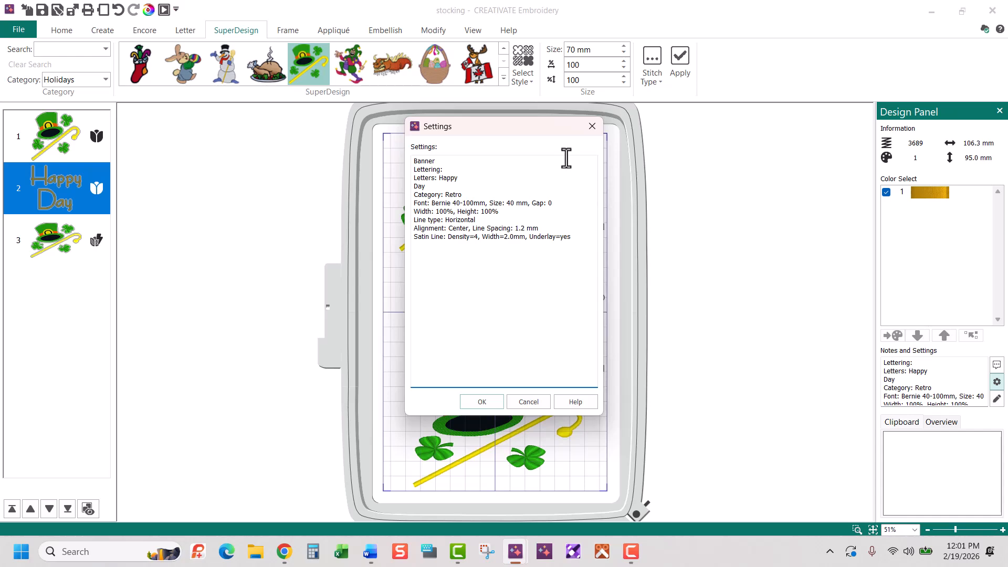
Step: Append the line "Used brown thread gift for friend" to the end of the lettering's settings text and accept it
{"action": "left_click", "coordinate": [517, 277]}
{"action": "type", "text": "I"}
{"action": "type", "text": "s"}
{"action": "key", "text": "BackSpace"}
{"action": "type", "text": "ead,"}
{"action": "left_click", "coordinate": [482, 402]}
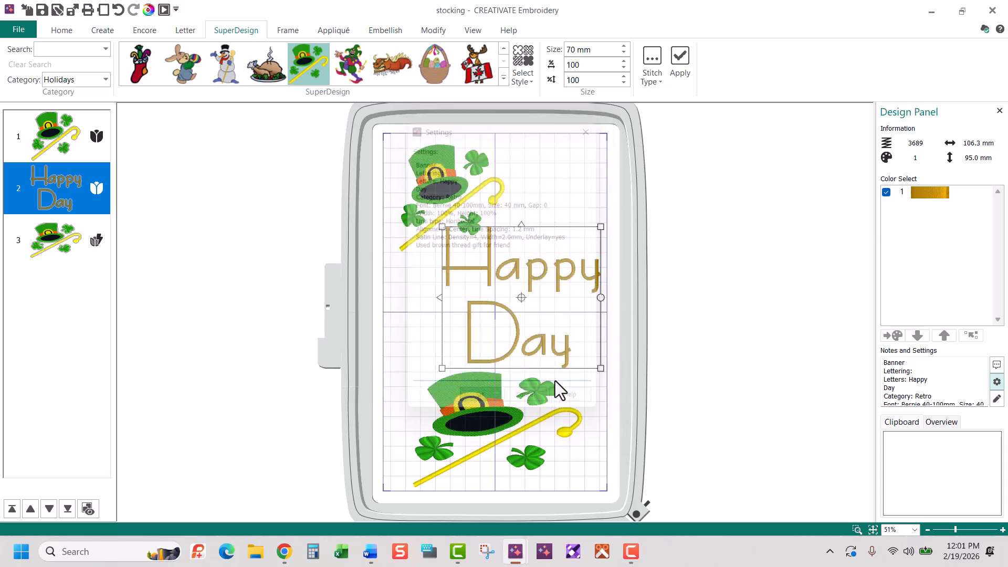
Step: Fix the lower hat design as stitches and review its settings text, closing it without edits
{"action": "left_click", "coordinate": [543, 374]}
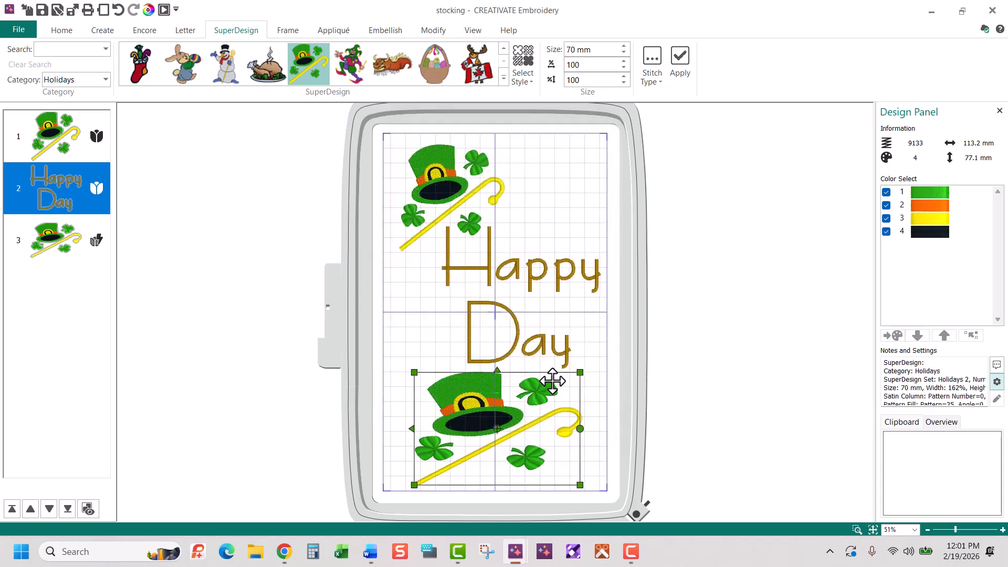
{"action": "left_click", "coordinate": [438, 238]}
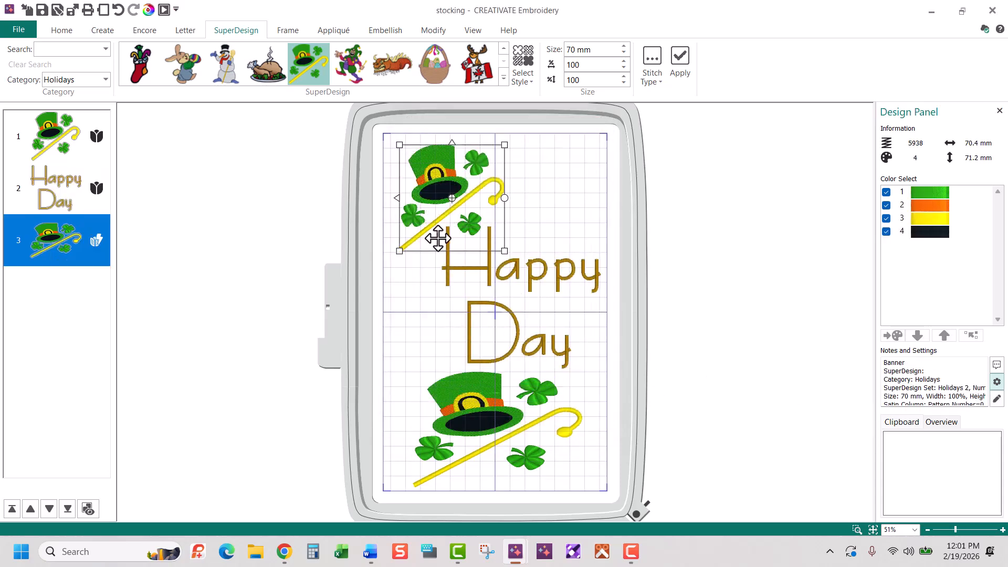
{"action": "left_click", "coordinate": [452, 215]}
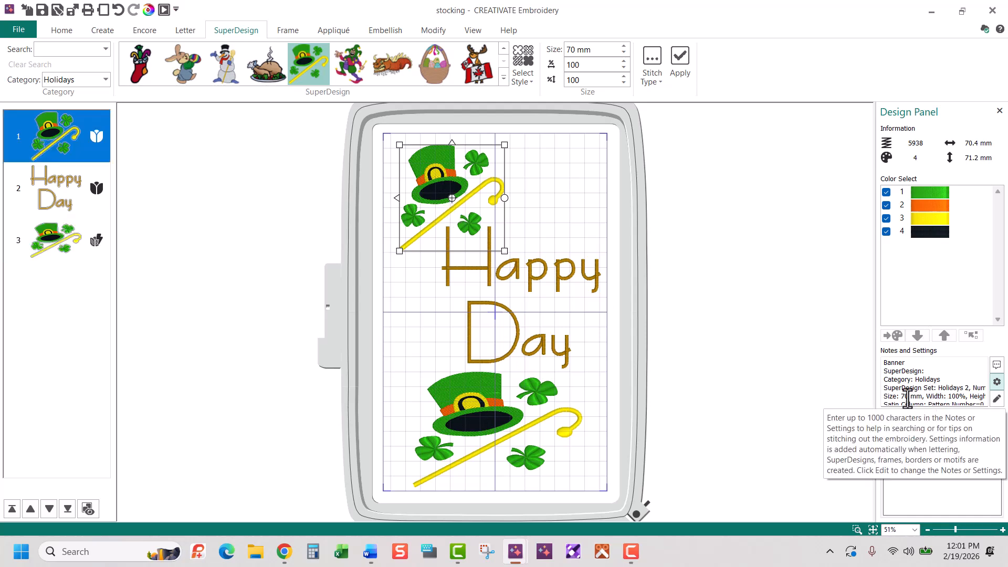
{"action": "left_click", "coordinate": [536, 434]}
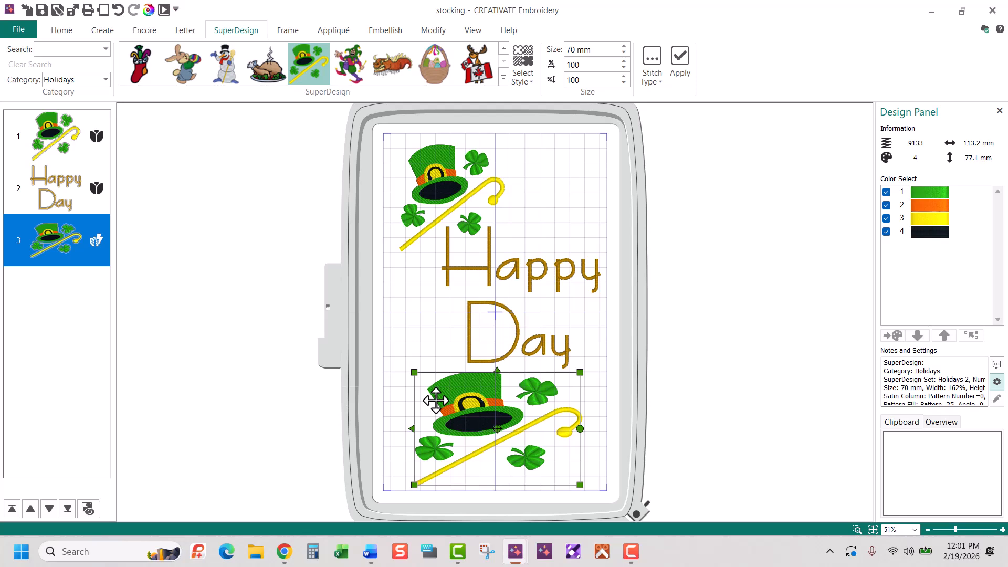
{"action": "right_click", "coordinate": [474, 430]}
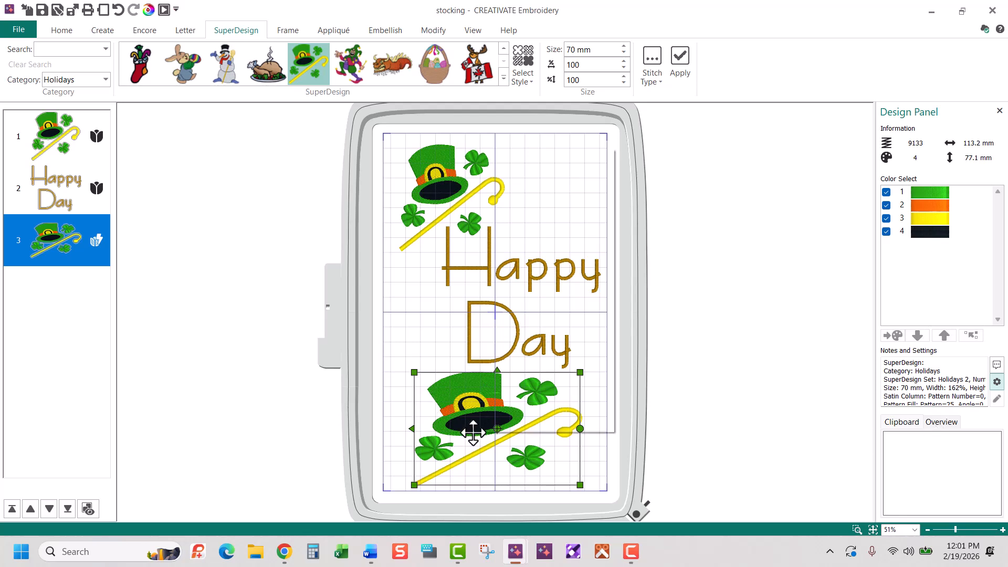
{"action": "left_click", "coordinate": [518, 155]}
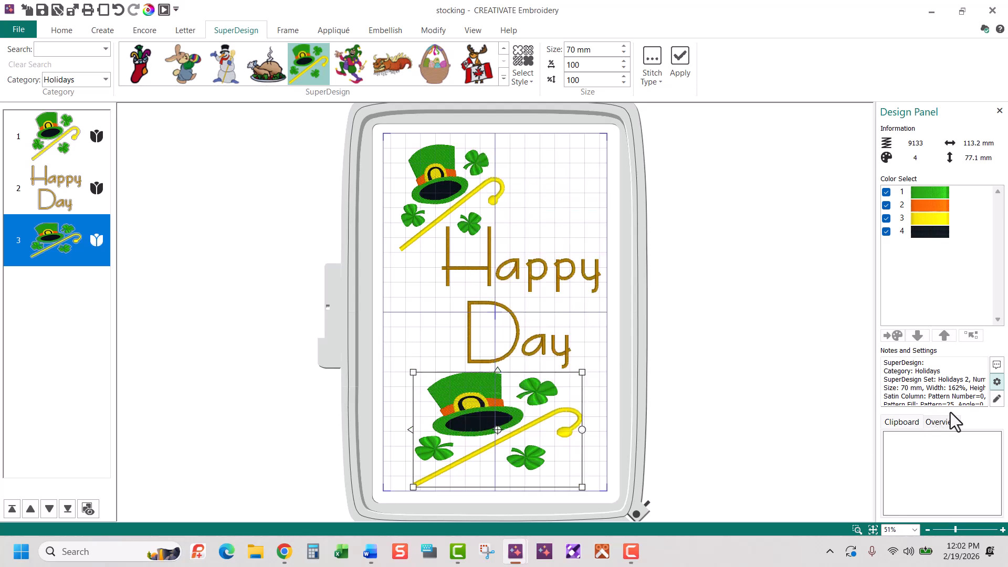
{"action": "left_click", "coordinate": [996, 400]}
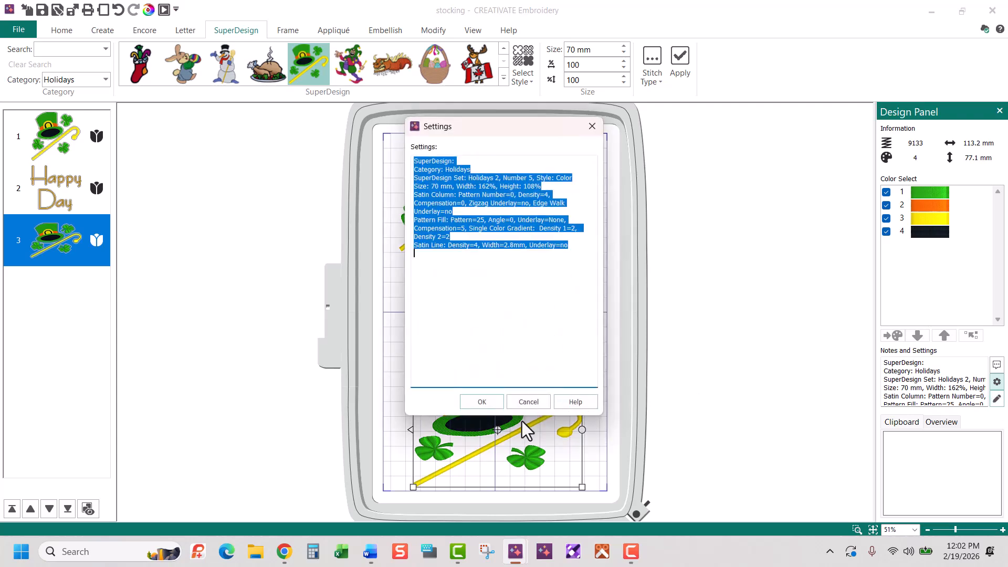
{"action": "left_click", "coordinate": [523, 401]}
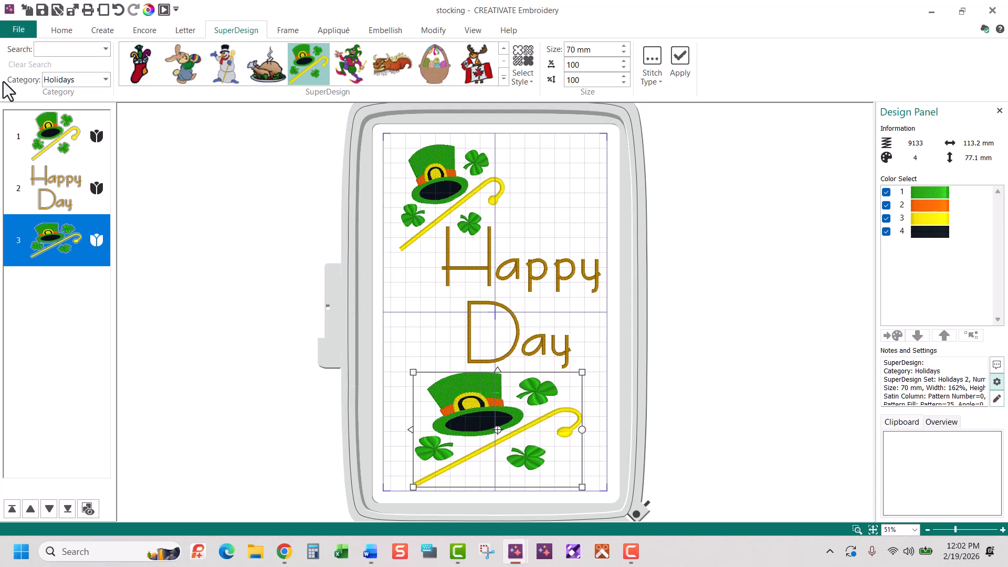
Step: Combine the two hat designs and the lettering into one design and apply ColorSort to it
{"action": "left_click", "coordinate": [67, 30]}
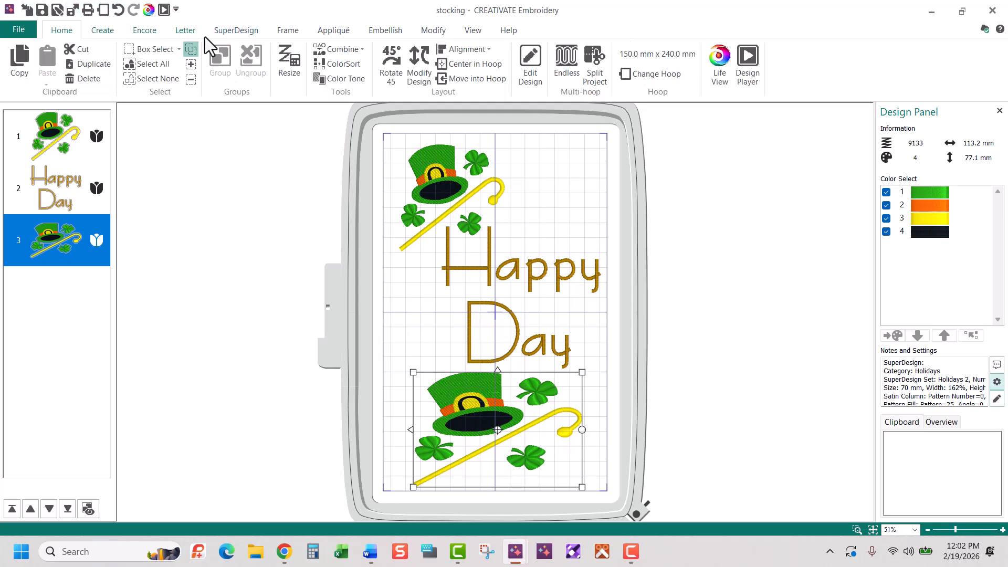
{"action": "left_click", "coordinate": [333, 55]}
{"action": "left_click", "coordinate": [344, 70]}
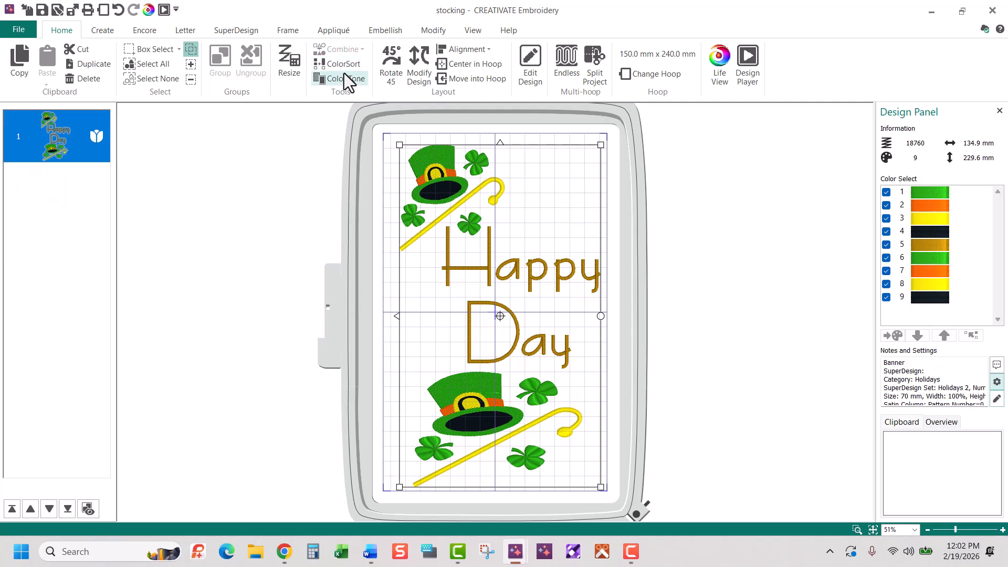
{"action": "left_click", "coordinate": [345, 64]}
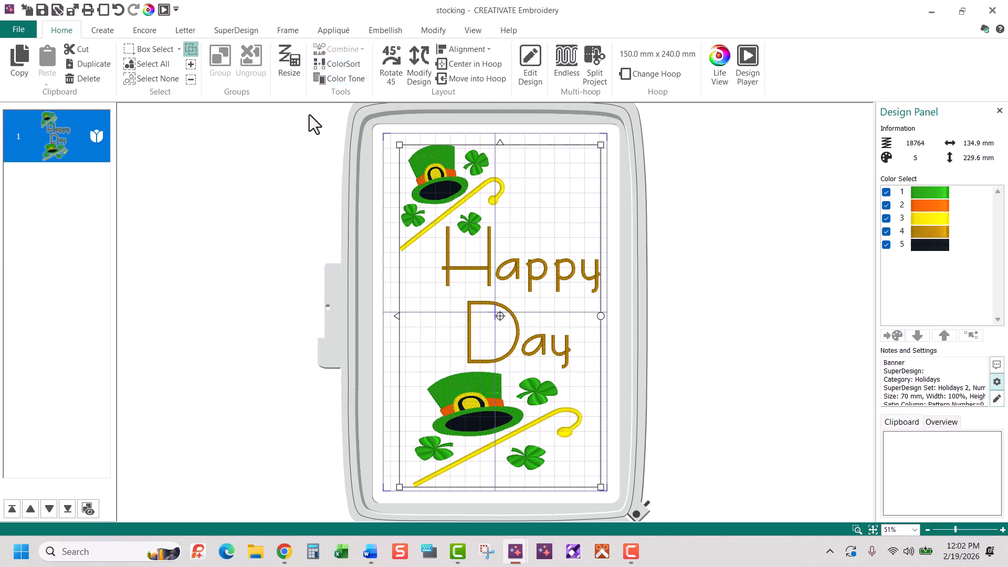
Step: Add the keyword "Holidays Special Occasions" to the combined design's notes and accept it
{"action": "left_click", "coordinate": [997, 366]}
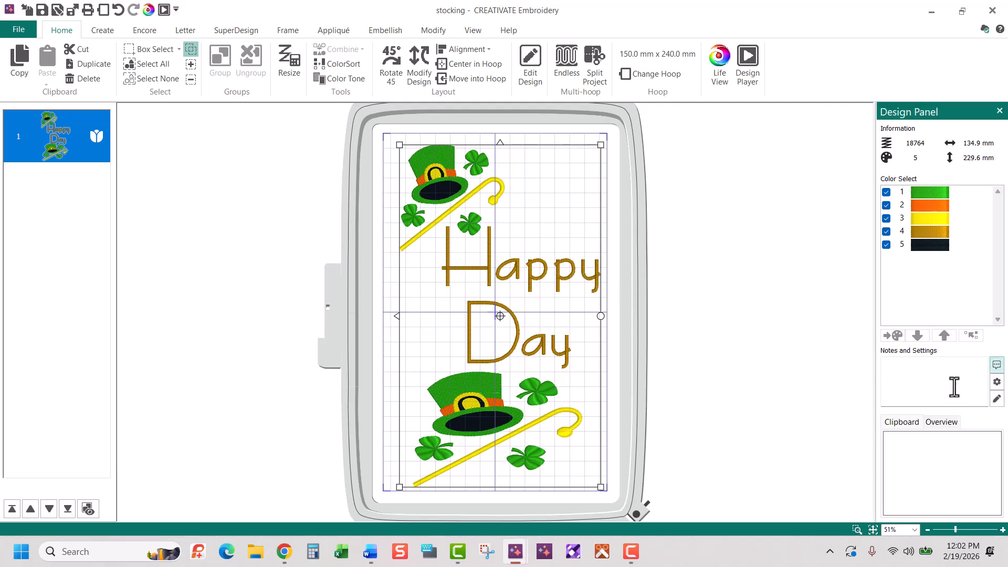
{"action": "left_click", "coordinate": [1000, 401]}
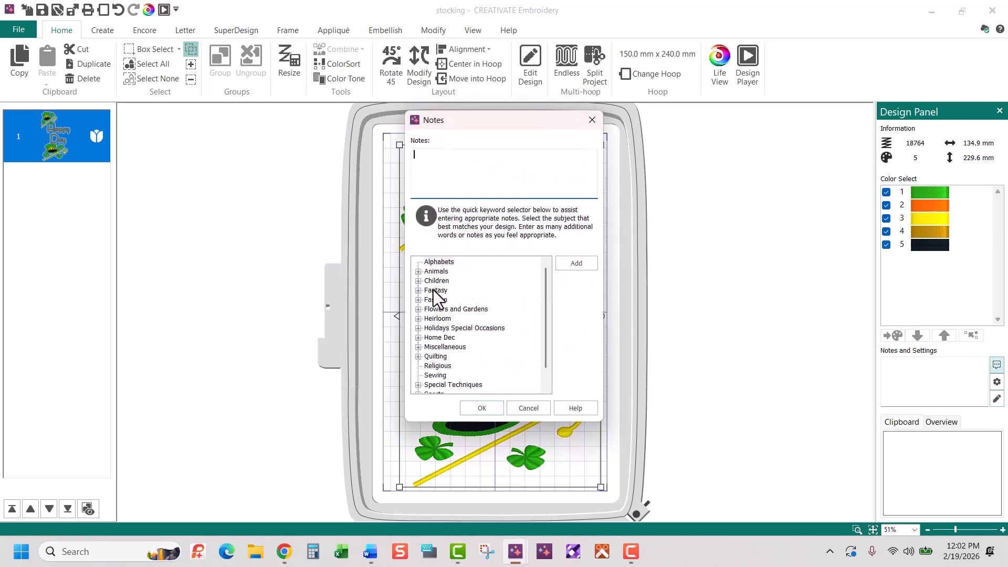
{"action": "left_click", "coordinate": [465, 334]}
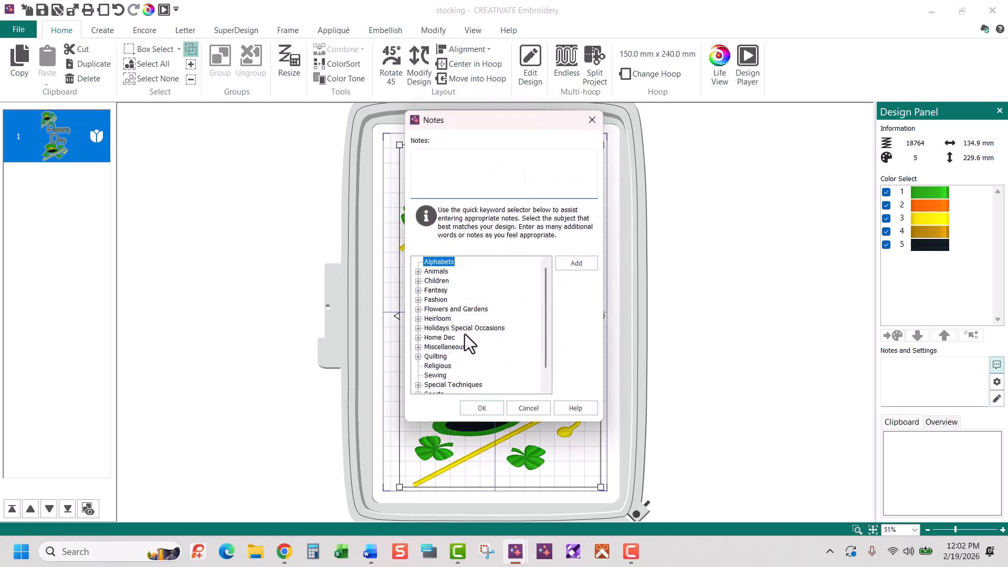
{"action": "left_click", "coordinate": [466, 329]}
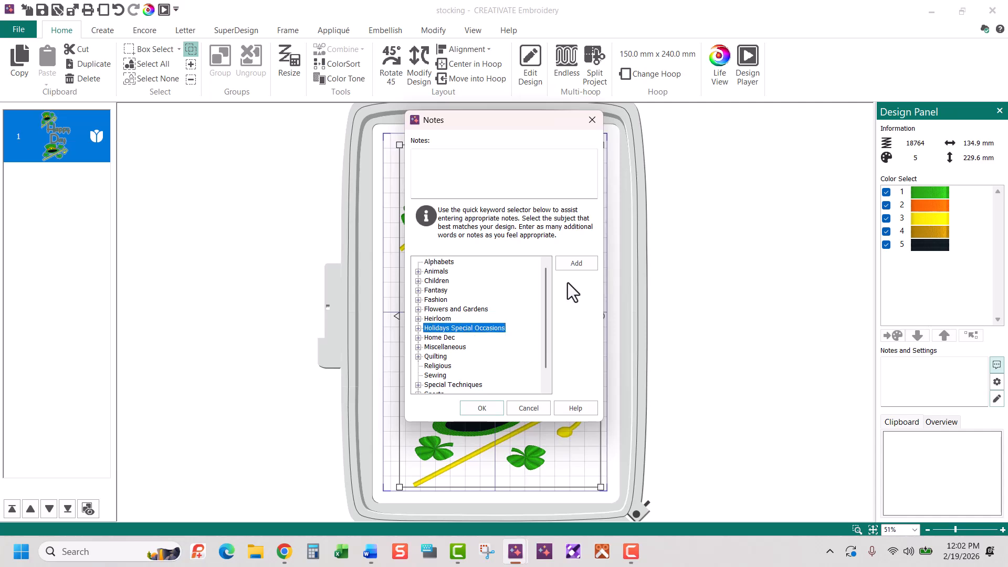
{"action": "left_click", "coordinate": [575, 266]}
{"action": "left_click", "coordinate": [515, 161]}
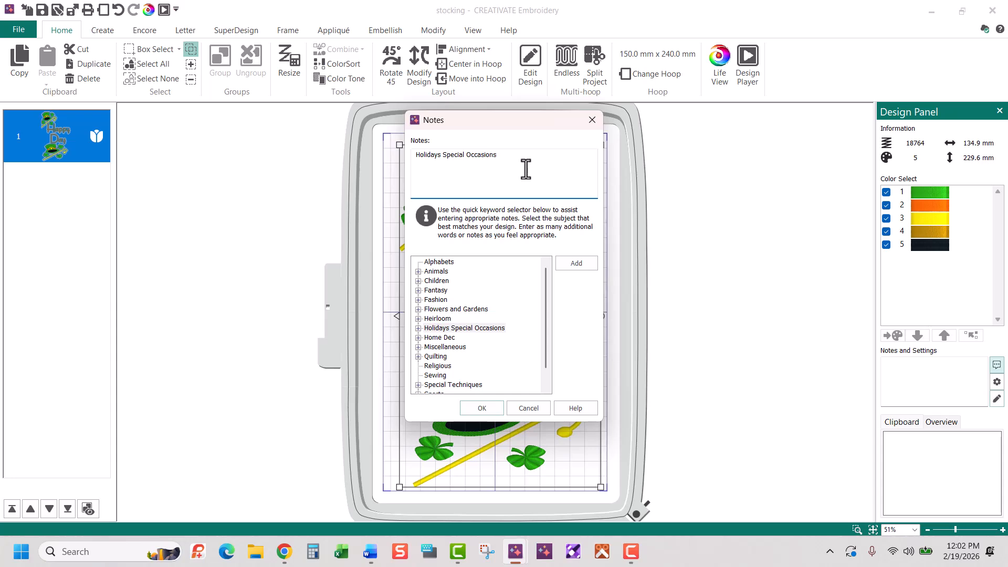
{"action": "key", "text": "Return"}
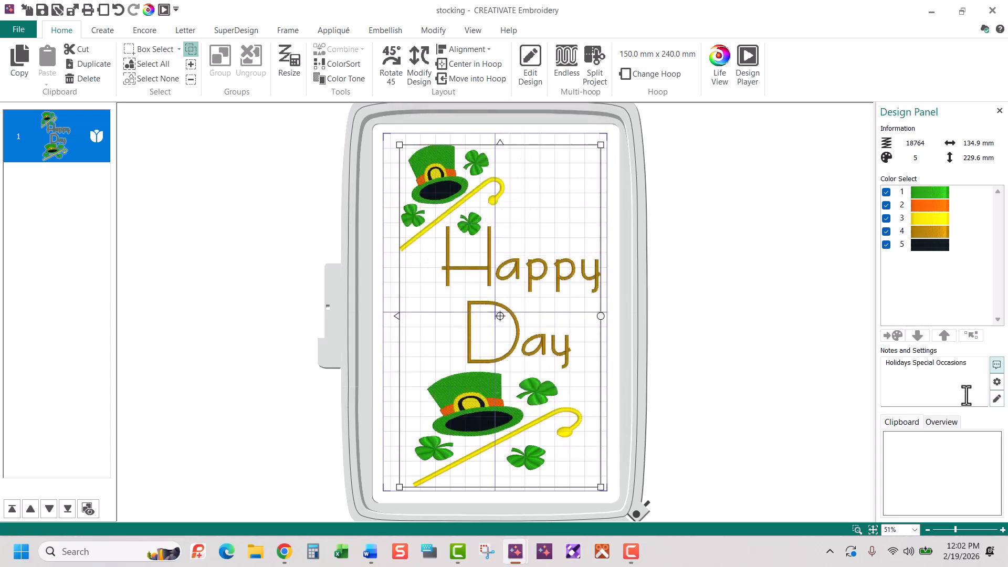
Step: Append the line "Gift for friend" below the keyword in the design's notes and accept it
{"action": "left_click", "coordinate": [996, 399]}
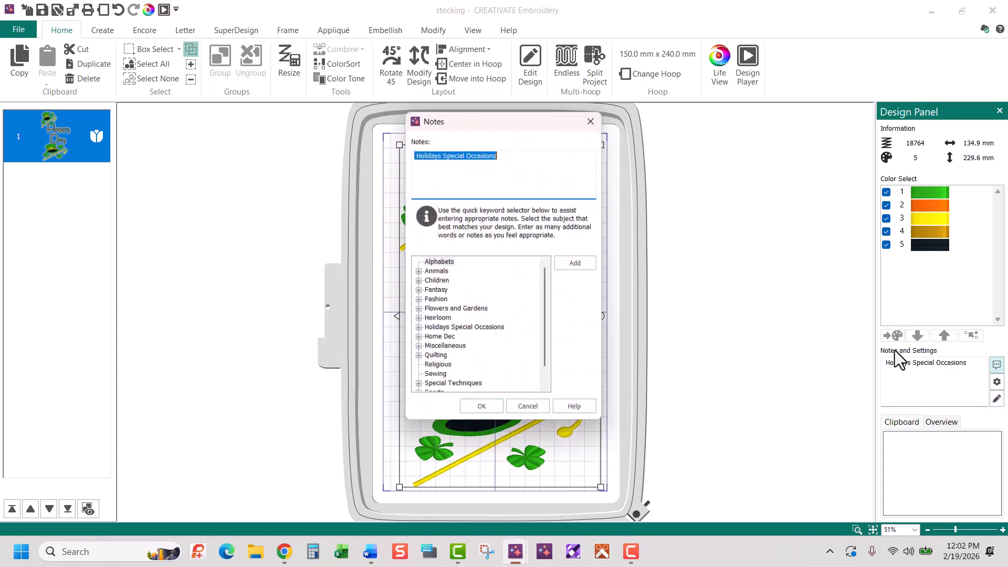
{"action": "left_click", "coordinate": [530, 161]}
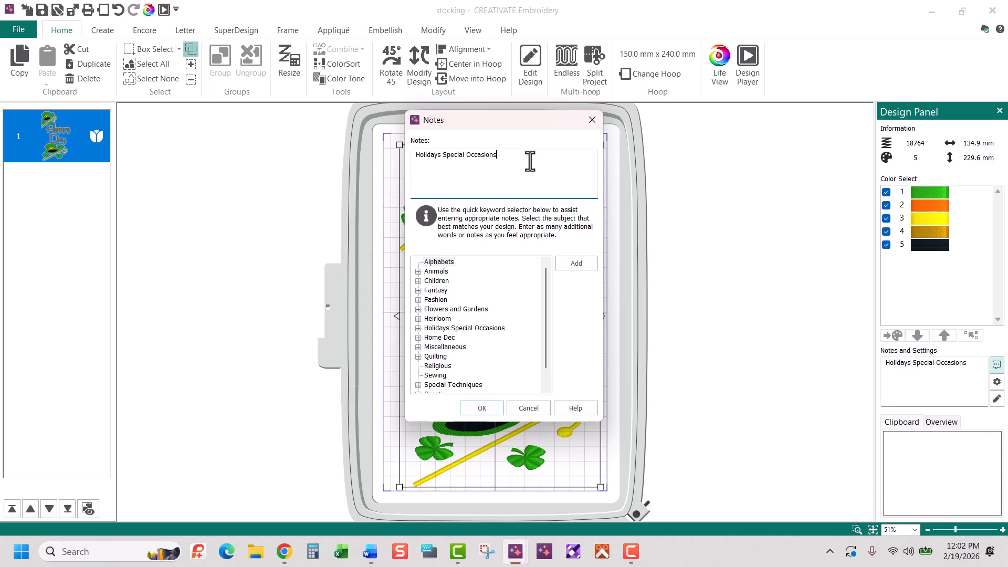
{"action": "key", "text": "Return"}
{"action": "type", "text": "Gift for friend"}
{"action": "left_click", "coordinate": [482, 409]}
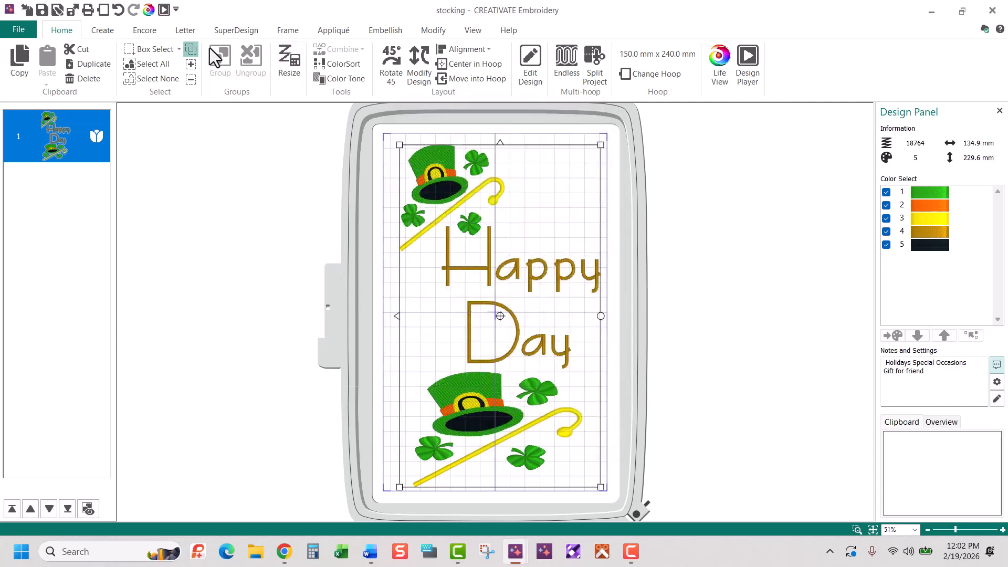
{"action": "left_click", "coordinate": [60, 13]}
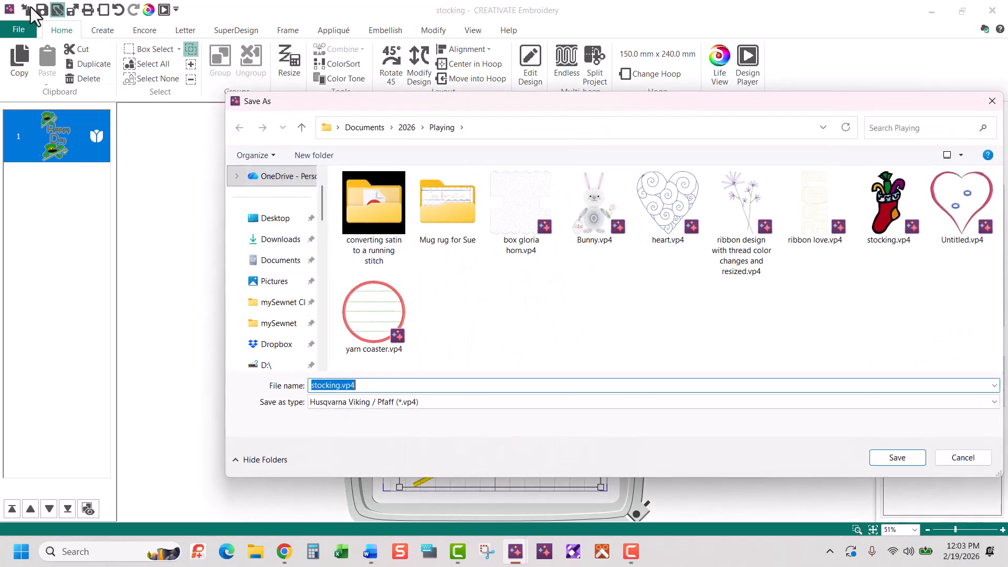
{"action": "left_click", "coordinate": [70, 14]}
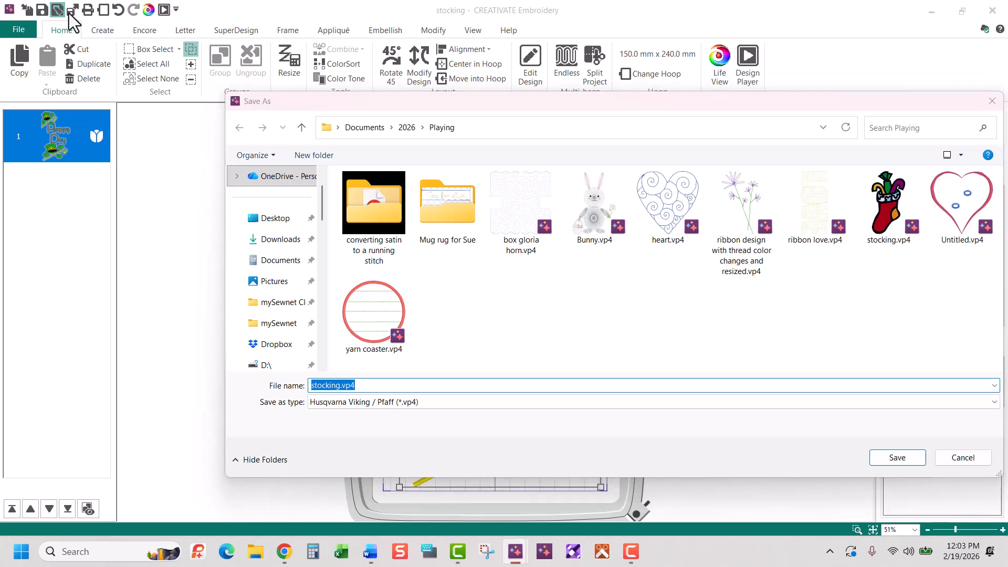
{"action": "left_click", "coordinate": [968, 462]}
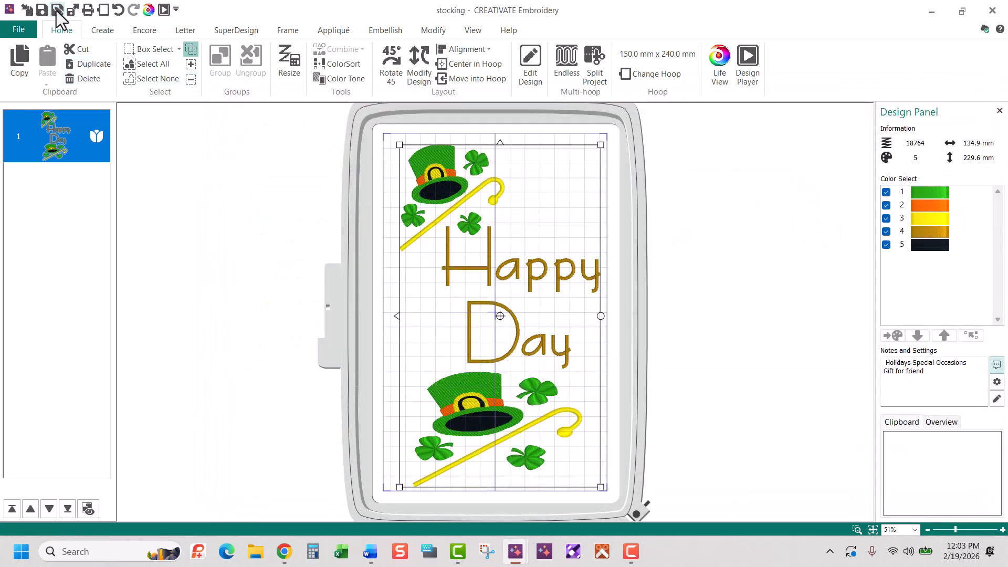
Step: Include Notes in the design's worksheet printout and print all pages with Microsoft Print to PDF
{"action": "left_click", "coordinate": [14, 29]}
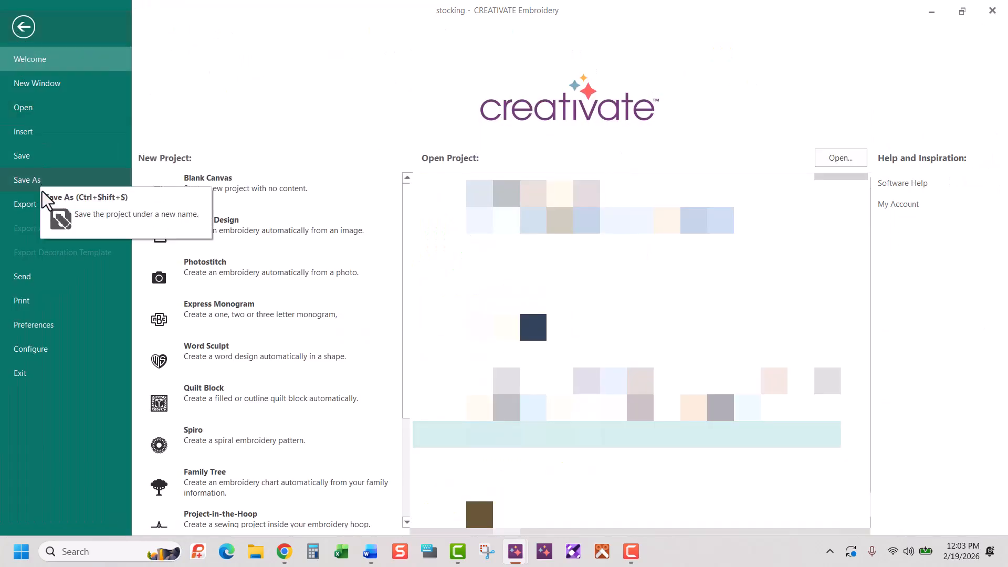
{"action": "left_click", "coordinate": [39, 305]}
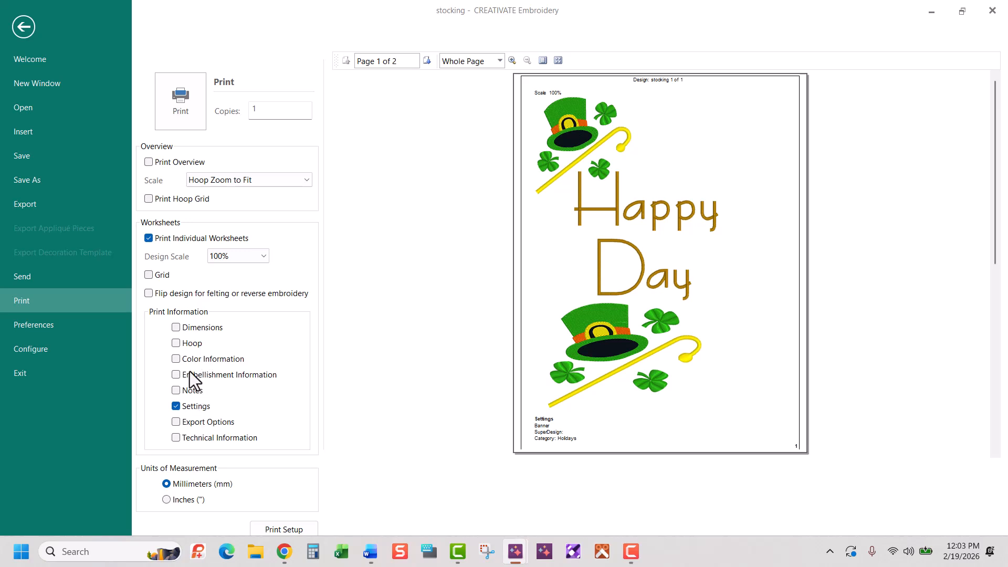
{"action": "left_click", "coordinate": [192, 391]}
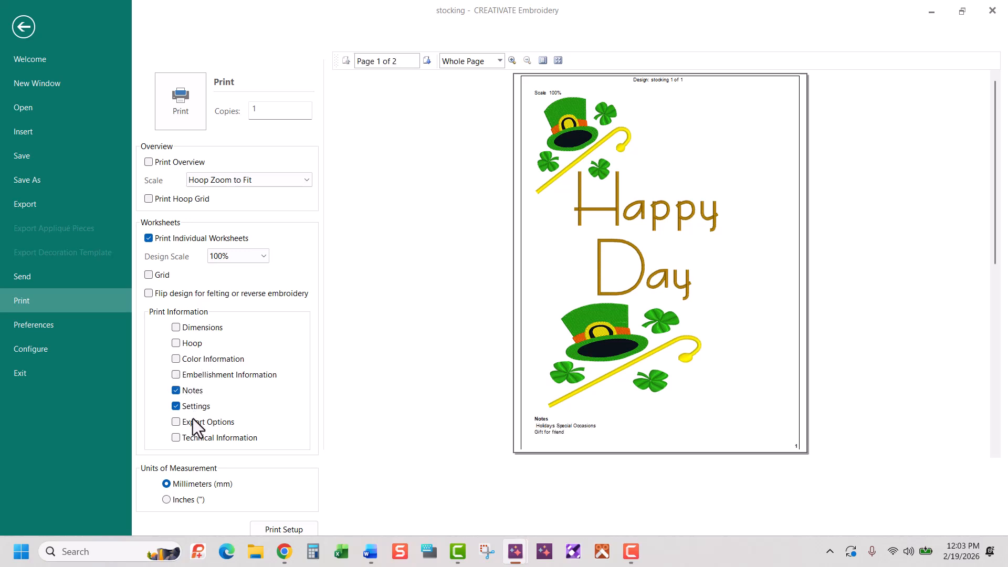
{"action": "left_click", "coordinate": [424, 60]}
{"action": "left_click", "coordinate": [344, 62]}
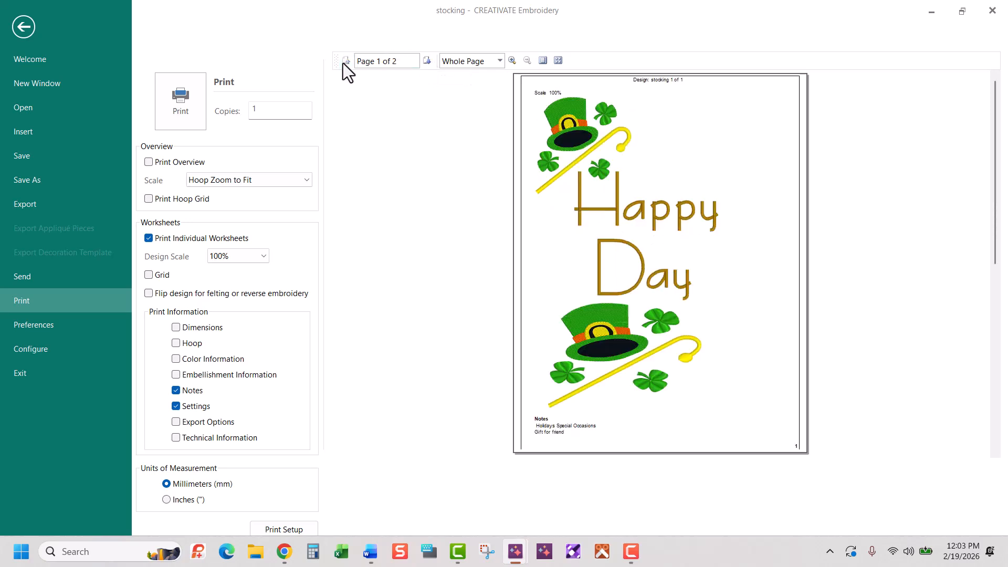
{"action": "left_click", "coordinate": [172, 112]}
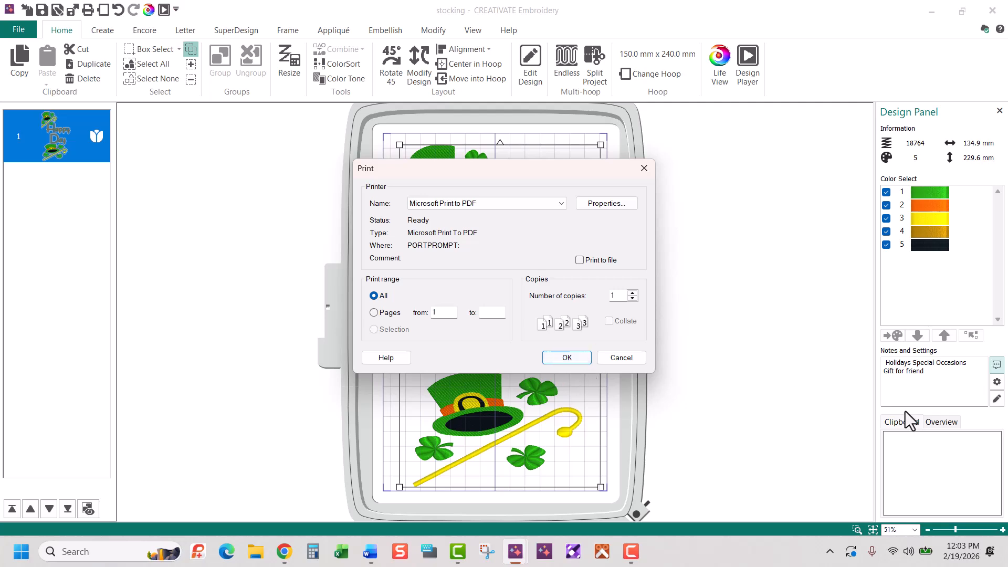
{"action": "left_click", "coordinate": [565, 359]}
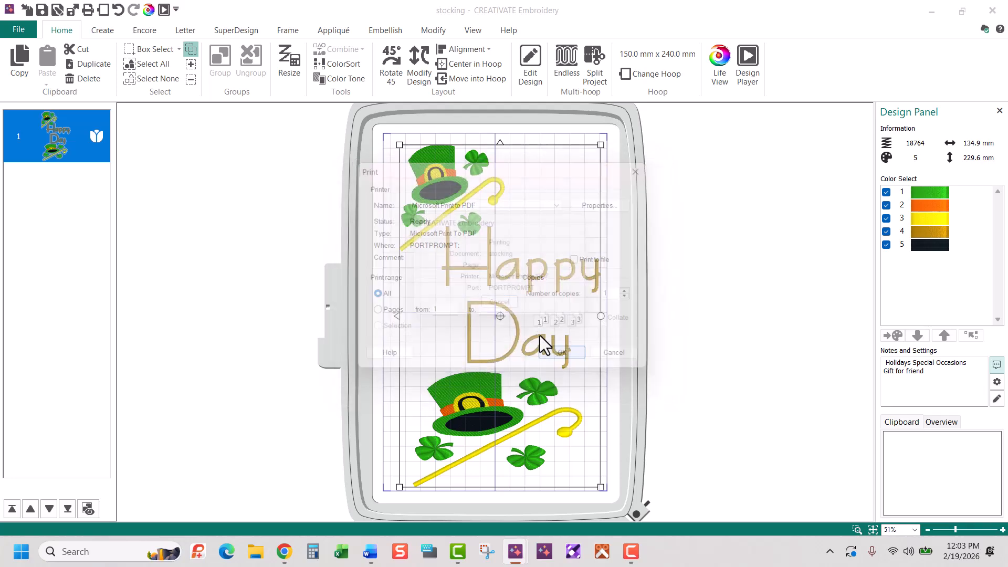
Step: Preview the printout with the overview switched on and off, and with individual worksheets switched off and on
{"action": "left_click", "coordinate": [17, 29]}
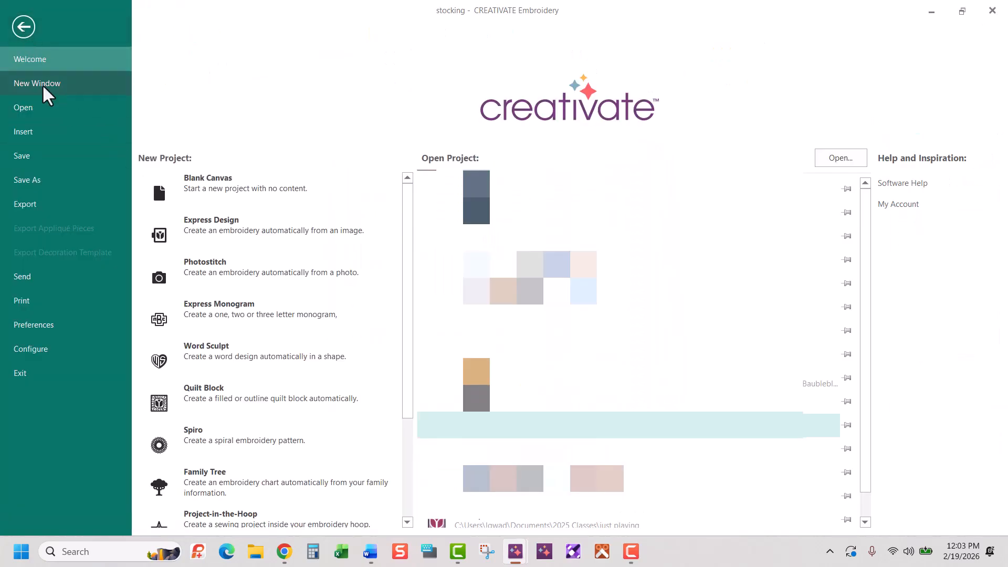
{"action": "left_click", "coordinate": [39, 302]}
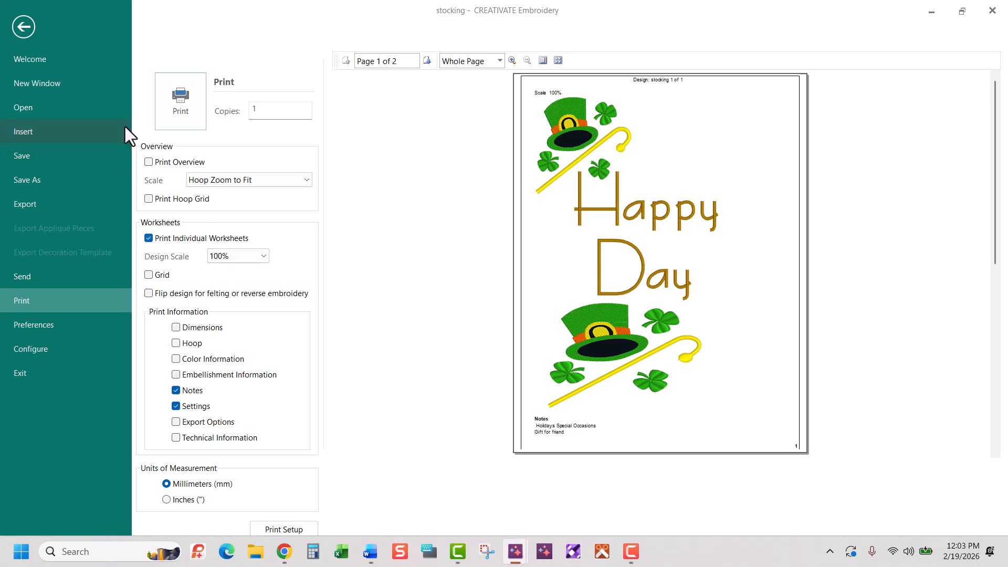
{"action": "left_click", "coordinate": [166, 163]}
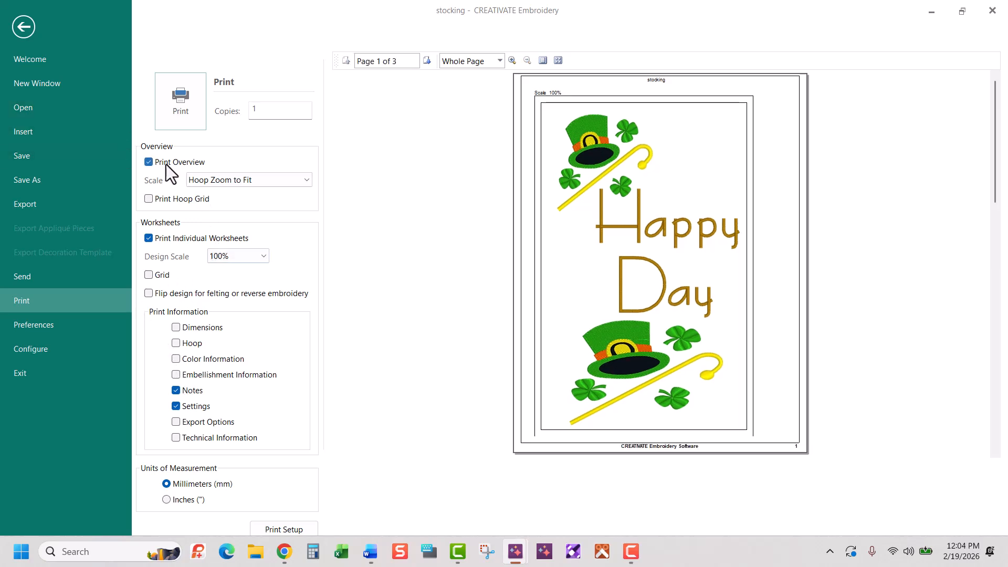
{"action": "left_click", "coordinate": [166, 163]}
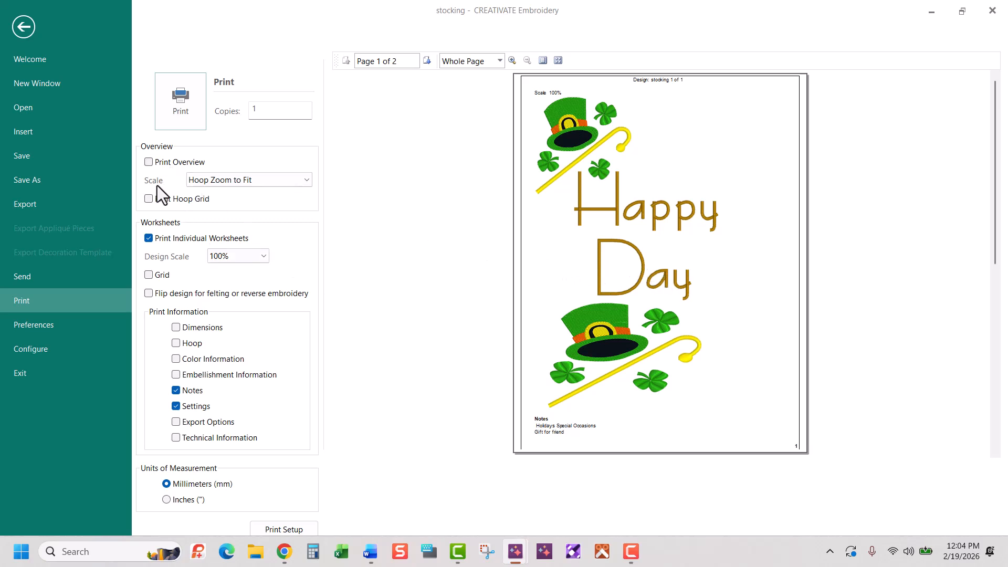
{"action": "left_click", "coordinate": [190, 238]}
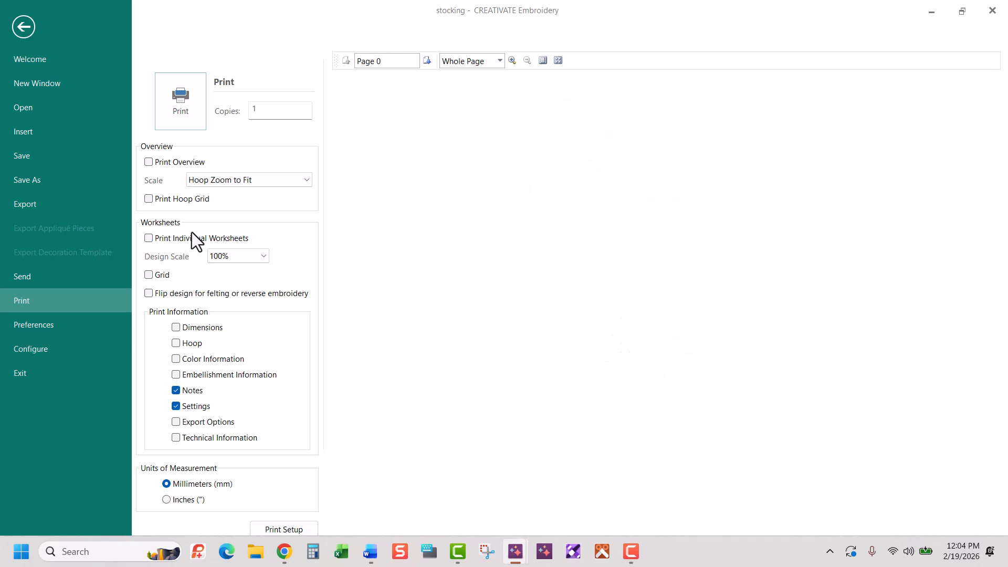
{"action": "left_click", "coordinate": [149, 238]}
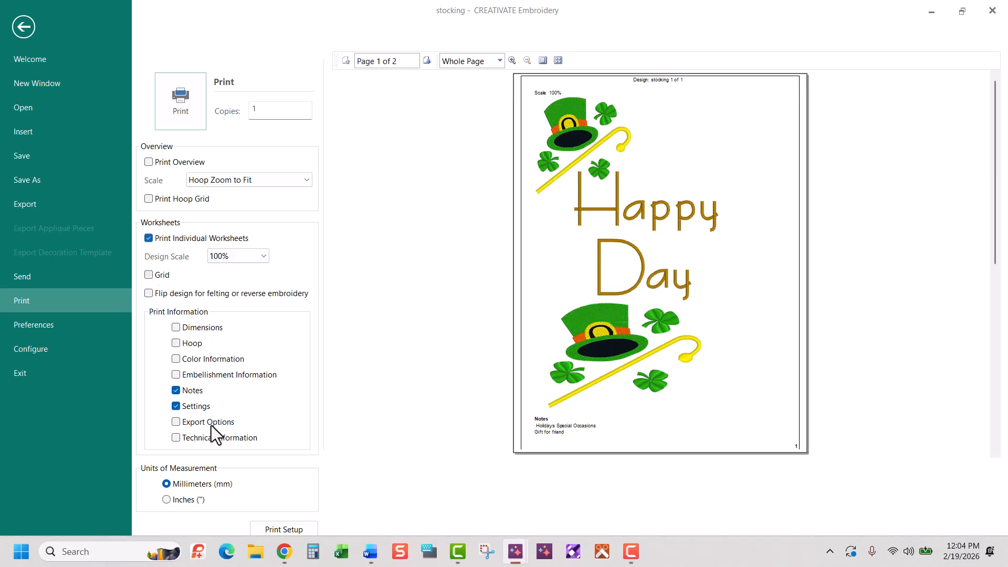
Step: Try the Dimensions and Hoop print information, switch both off, and cancel a second print job
{"action": "left_click", "coordinate": [177, 330]}
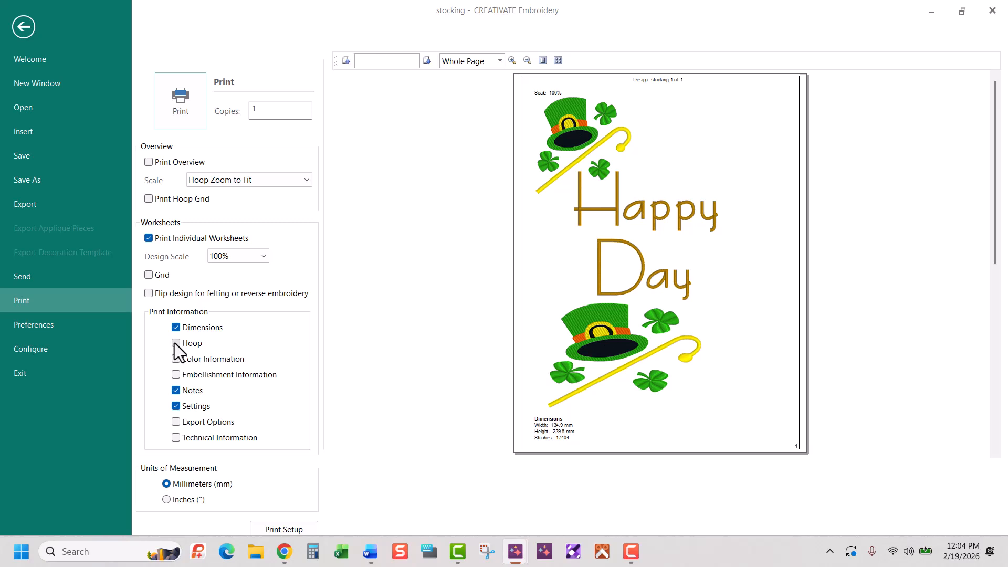
{"action": "left_click", "coordinate": [176, 343]}
{"action": "left_click", "coordinate": [176, 327]}
{"action": "left_click", "coordinate": [176, 344]}
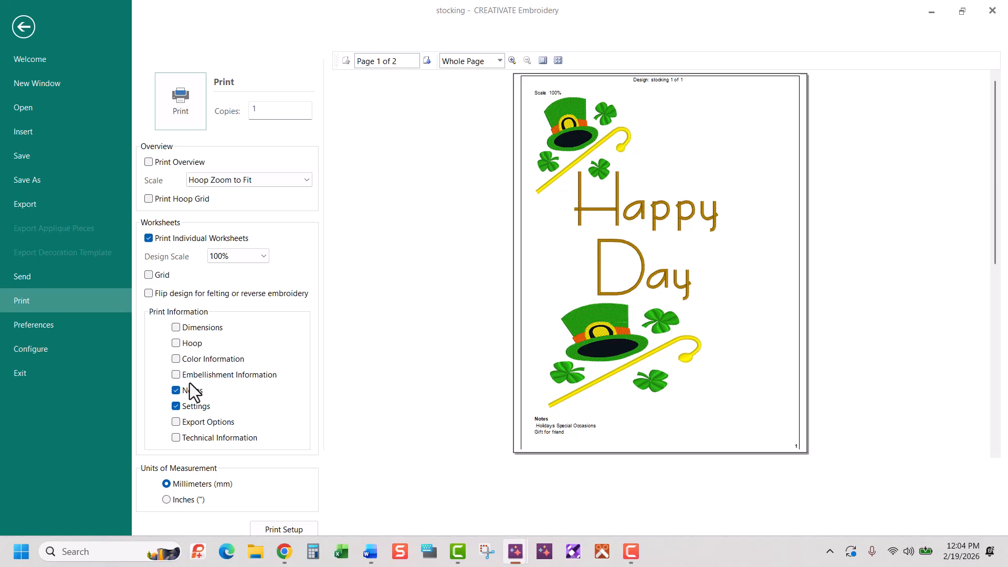
{"action": "left_click", "coordinate": [184, 99]}
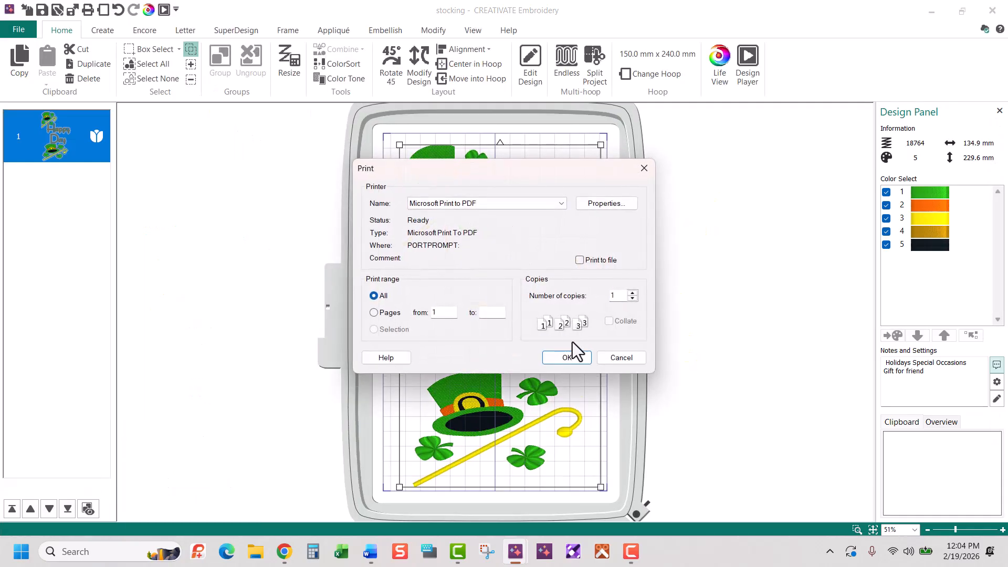
{"action": "left_click", "coordinate": [623, 359]}
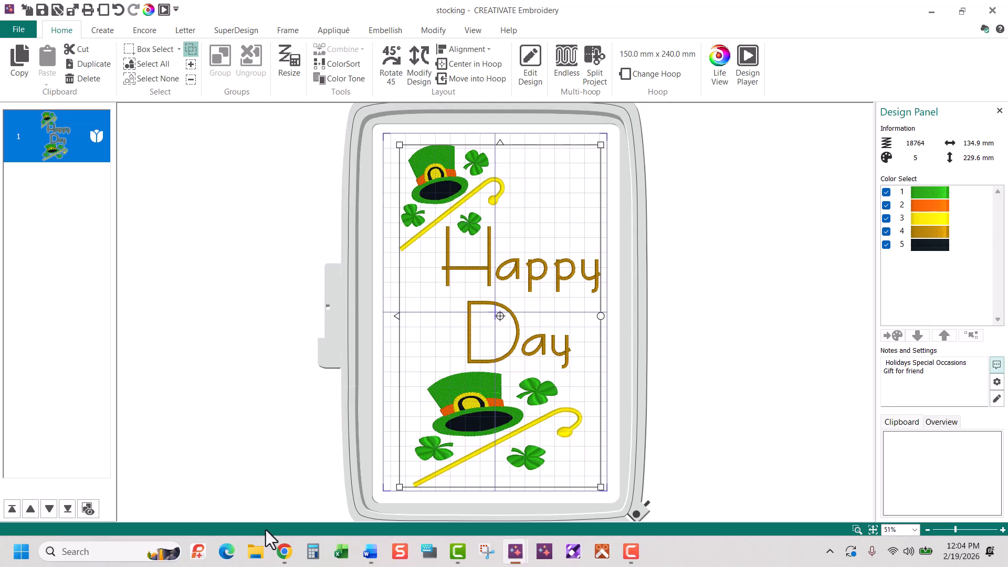
Step: Switch to File Explorer, search the Playing folder for "gift" and select playing.vp4 to view its details
{"action": "left_click", "coordinate": [255, 554]}
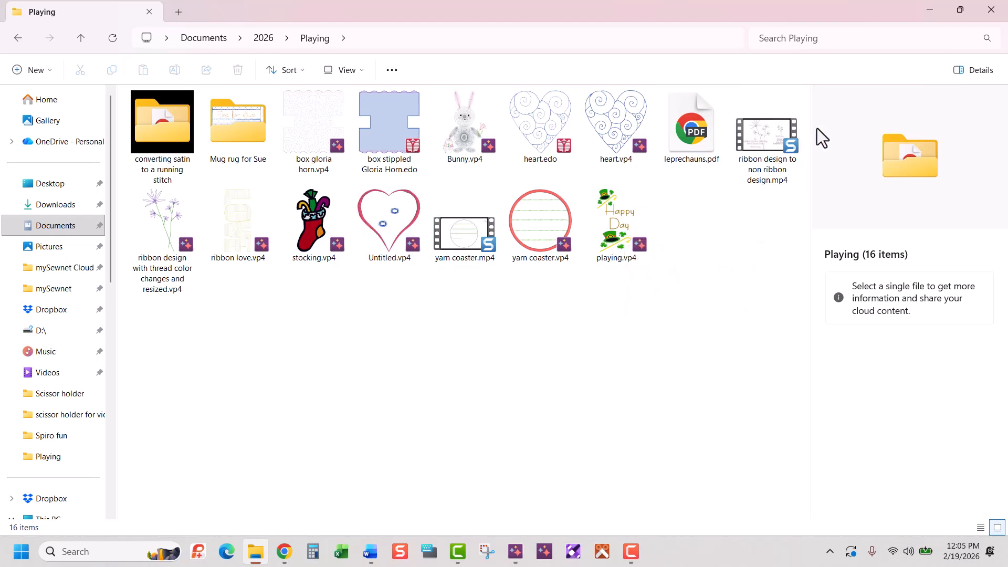
{"action": "left_click", "coordinate": [796, 38]}
{"action": "type", "text": "gift"}
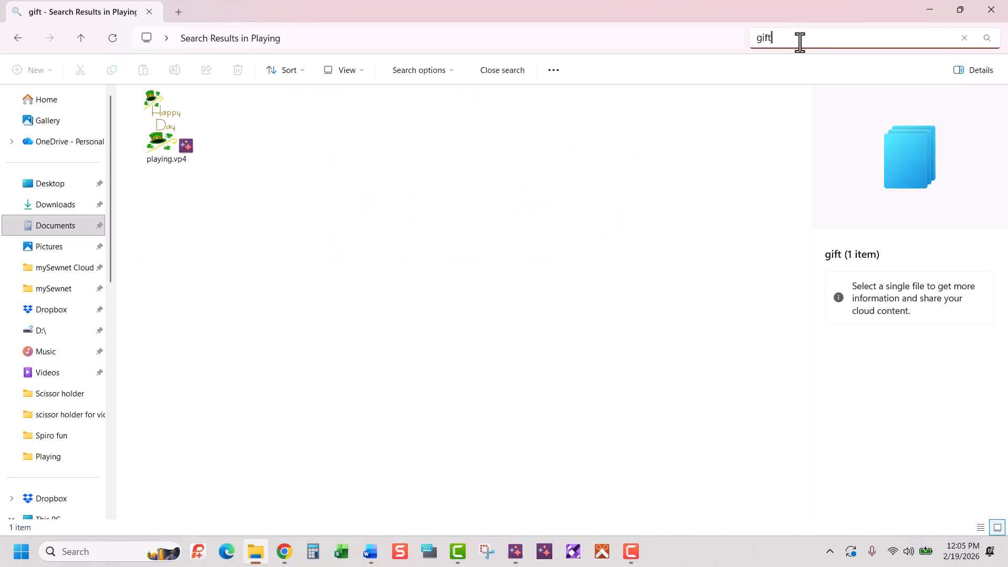
{"action": "left_click", "coordinate": [190, 118]}
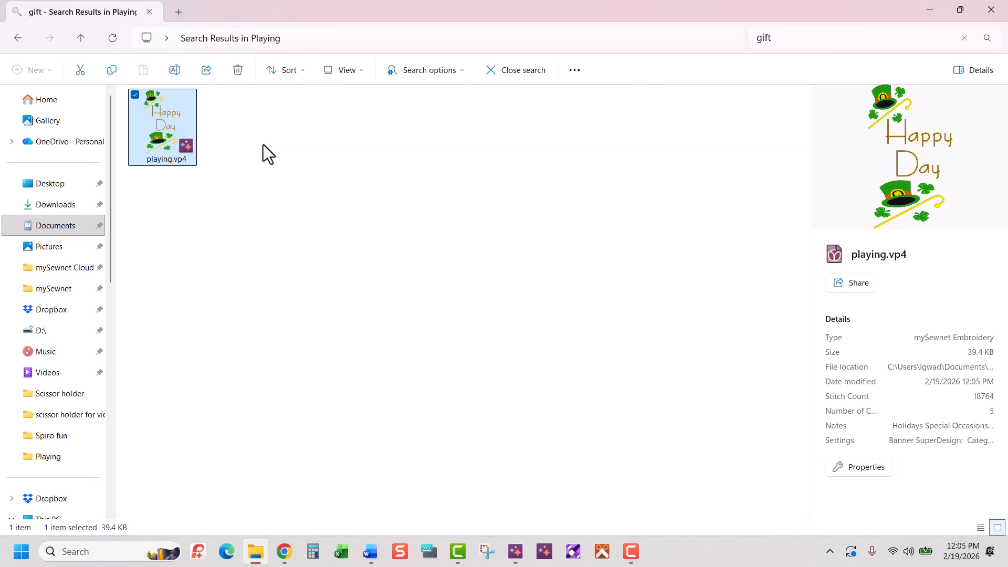